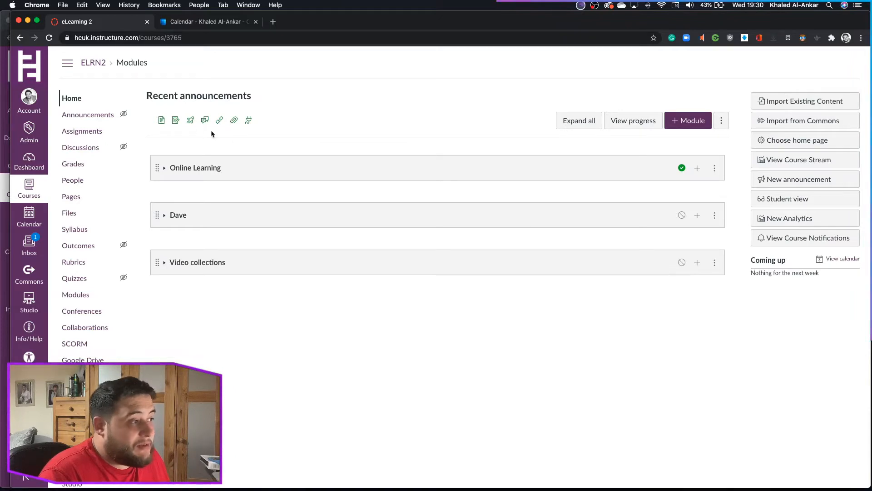
- Start a new announcement in the ELRN2 course and title it "Teams Meeting Online"
left_click(88, 115)
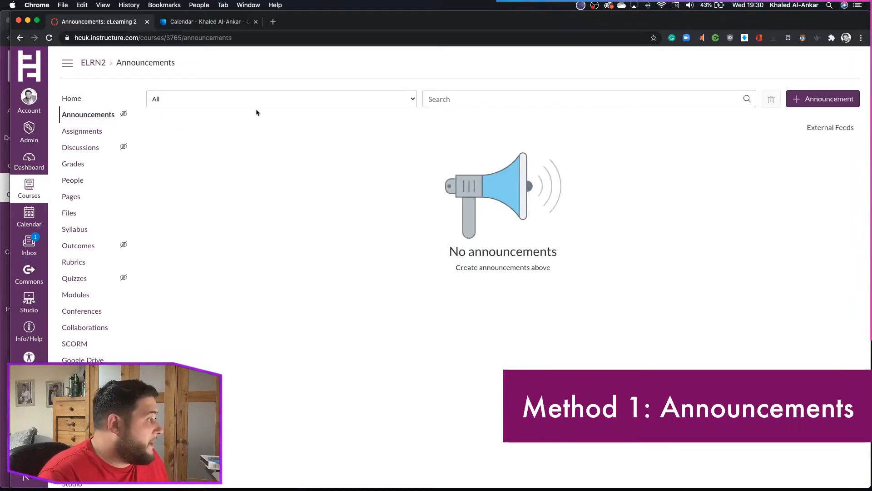
left_click(805, 101)
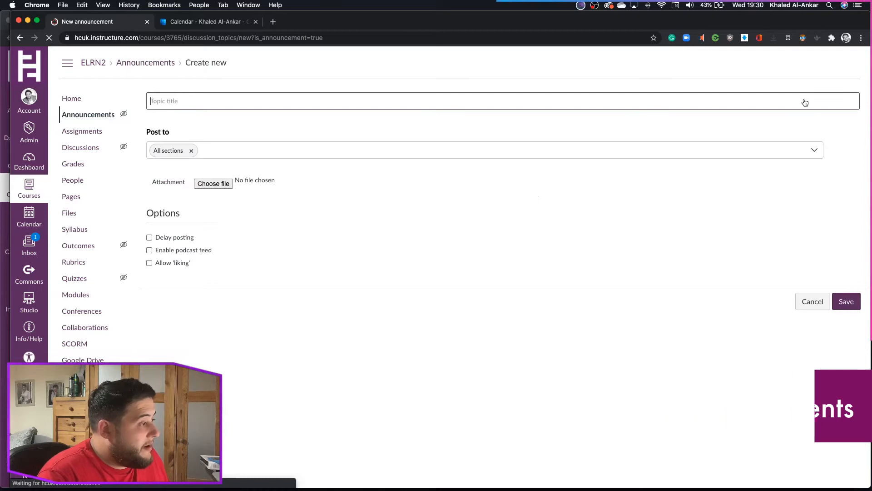
left_click(351, 97)
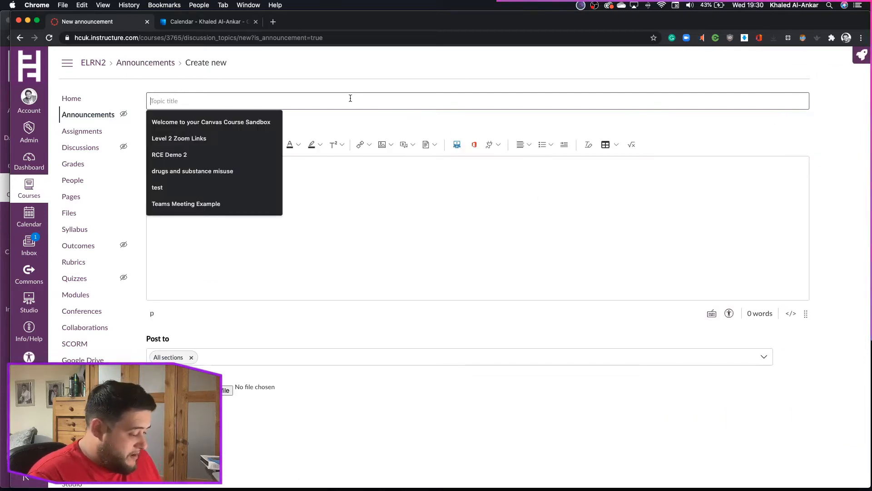
type("Teams Meeti")
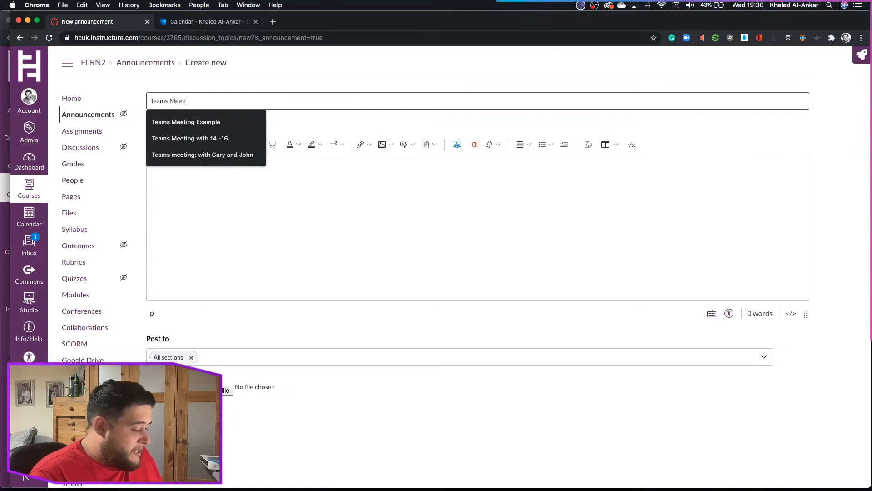
type("ng Online")
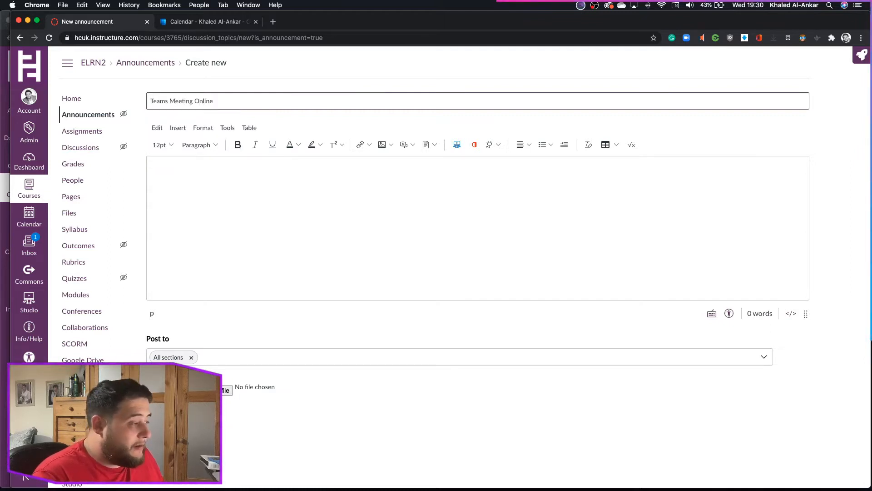
- Paste the prepared meeting message into the announcement body and remove the surplus blank lines between its paragraphs
left_click(317, 165)
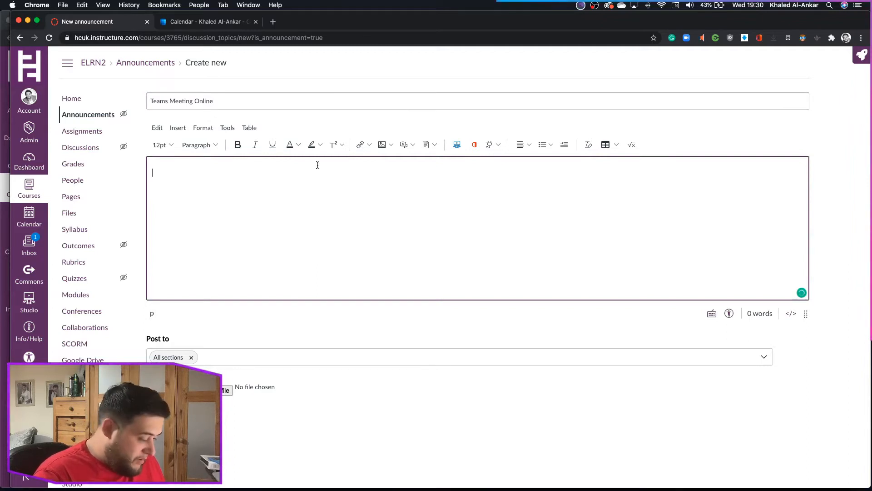
key("super+v")
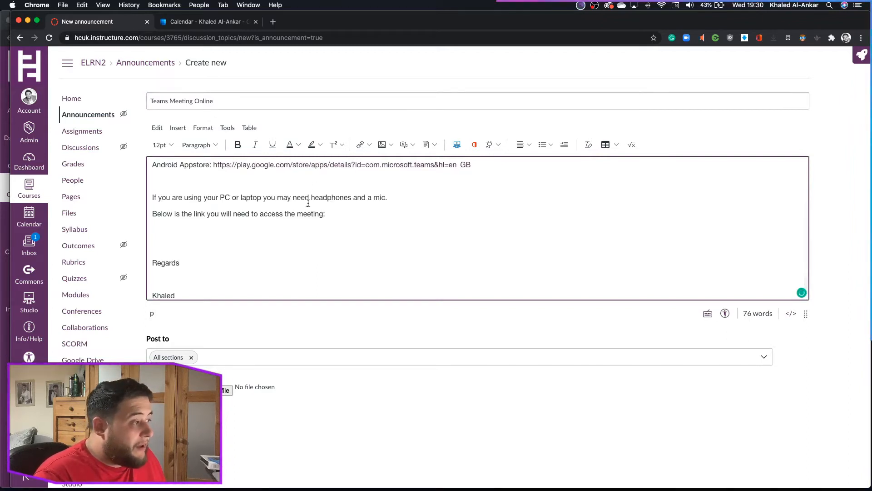
key("BackSpace")
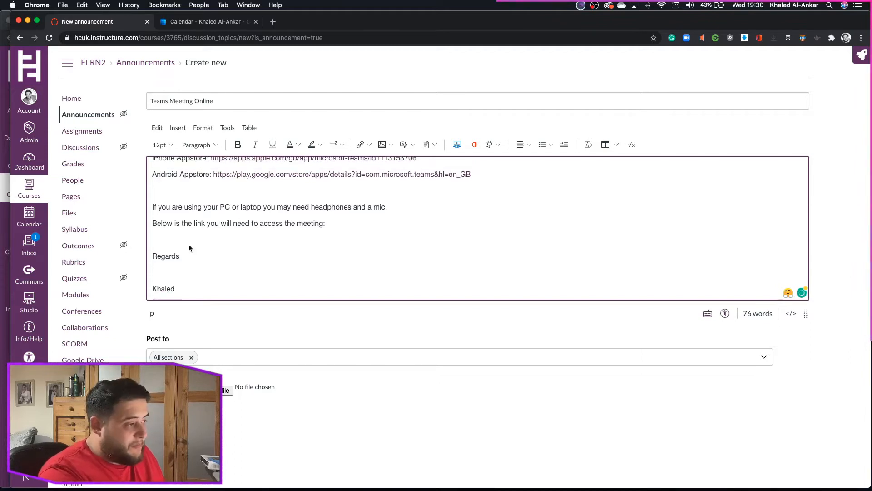
left_click(164, 273)
key("BackSpace")
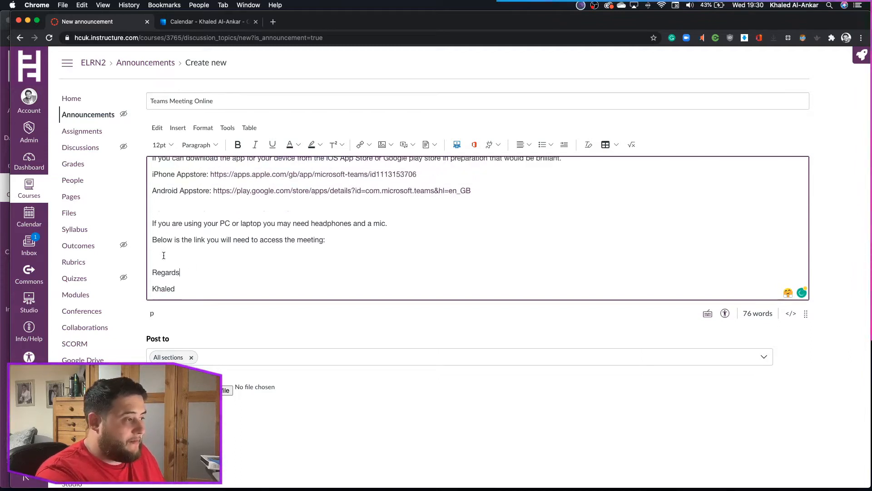
key("BackSpace")
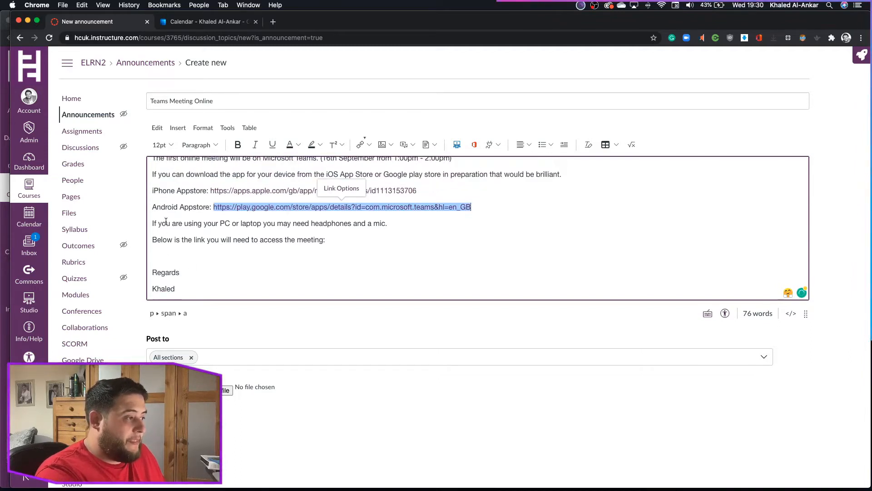
scroll(167, 223, "up", 3)
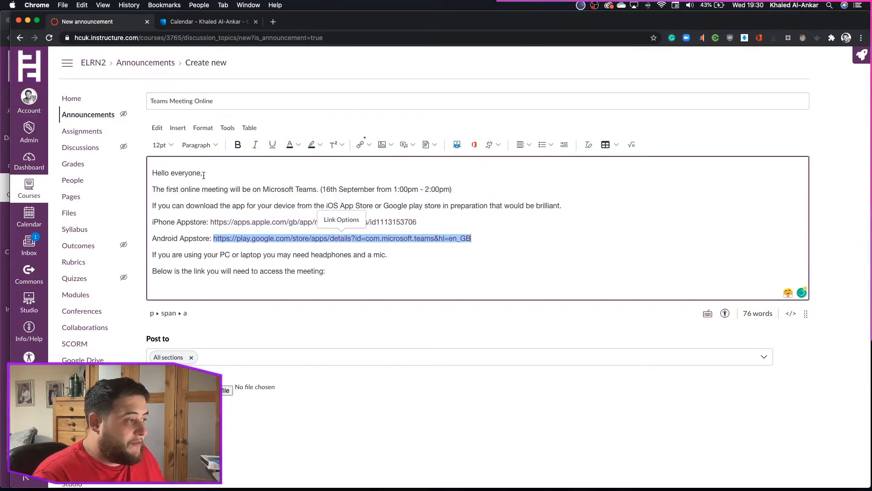
- Change the meeting time in the announcement's first sentence to 20:00pm - 21:00pm
left_click(415, 271)
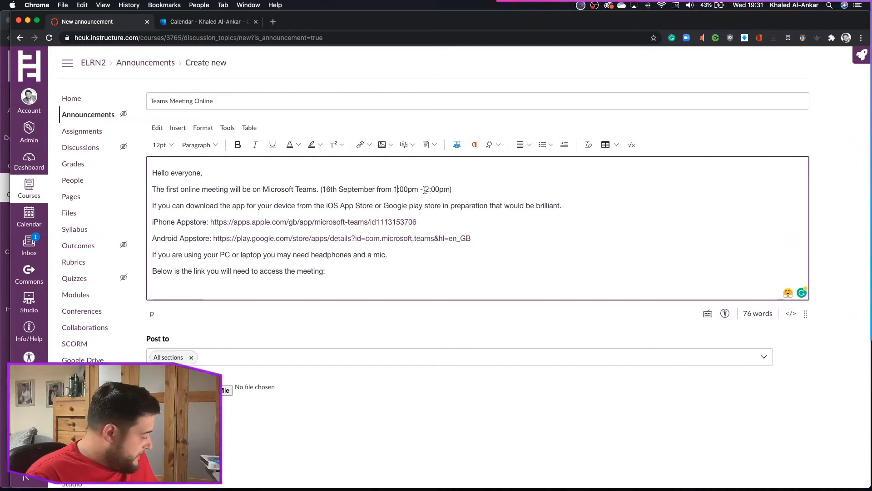
type("9")
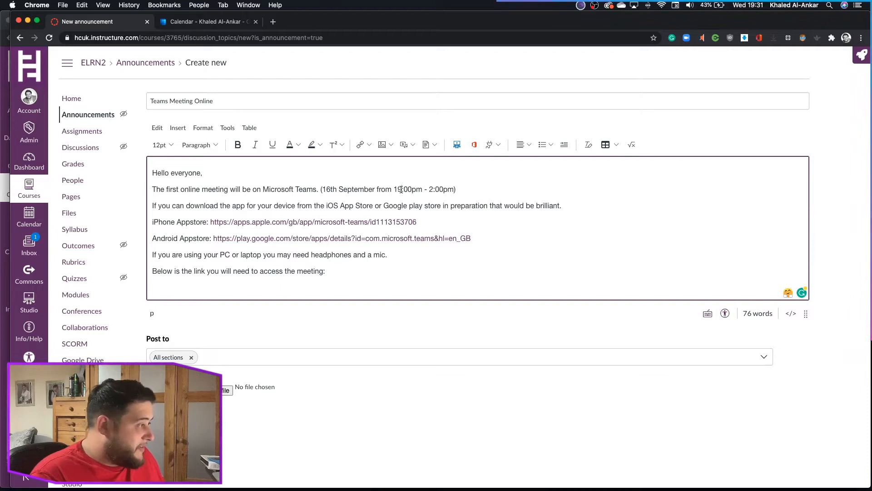
key("BackSpace")
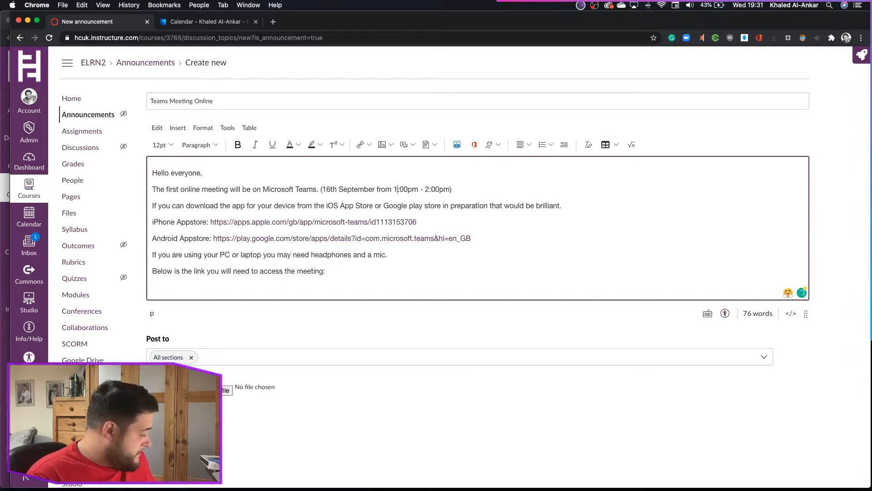
key("BackSpace")
type("20")
left_click(435, 189)
key("BackSpace")
type("21")
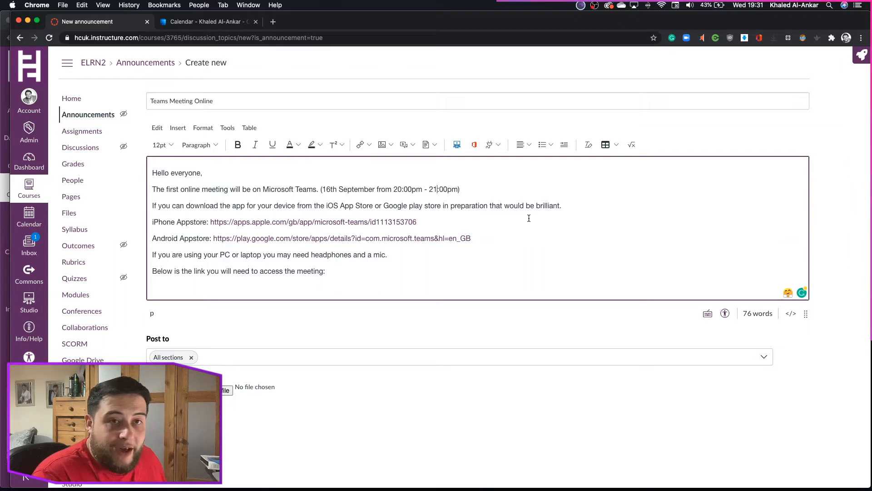
- On the blank line below the meeting link sentence, search the external apps for "mi" and open Microsoft Teams Meetings
scroll(516, 236, "down", 2)
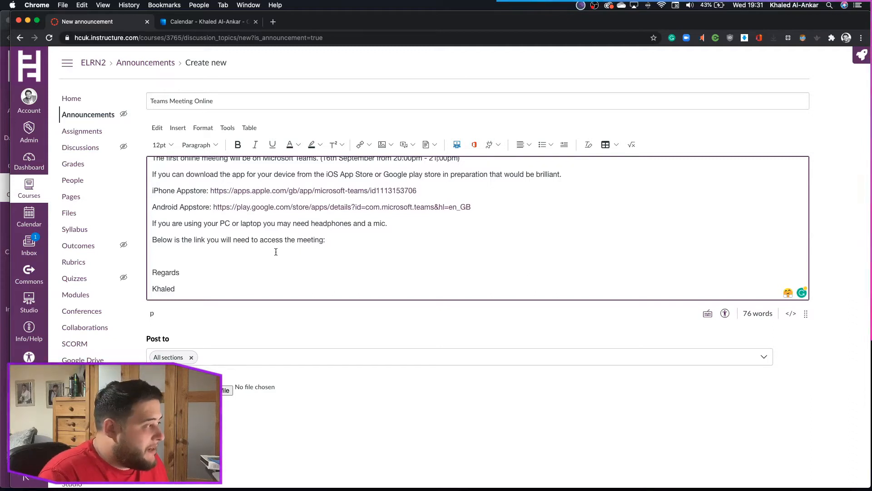
left_click(164, 254)
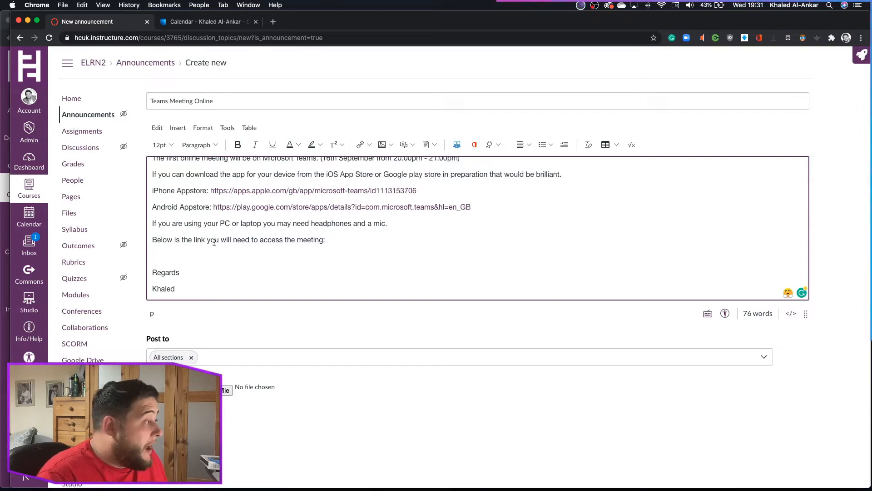
left_click(498, 145)
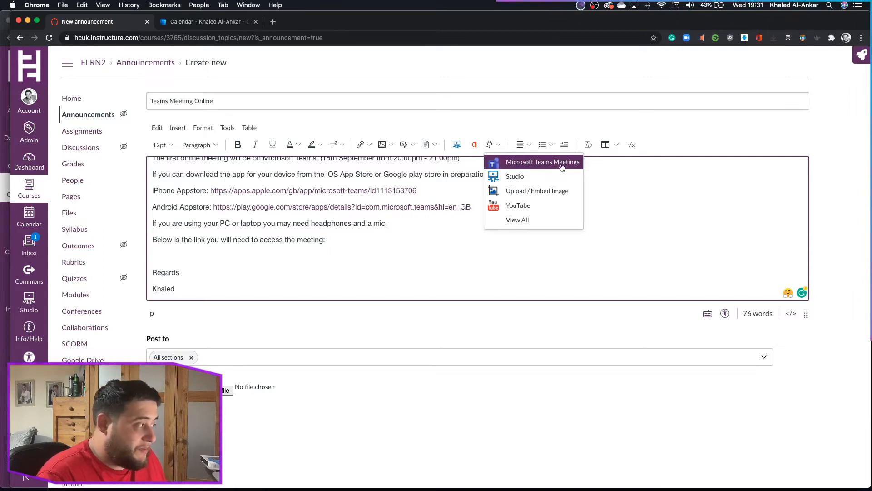
left_click(521, 225)
left_click(413, 171)
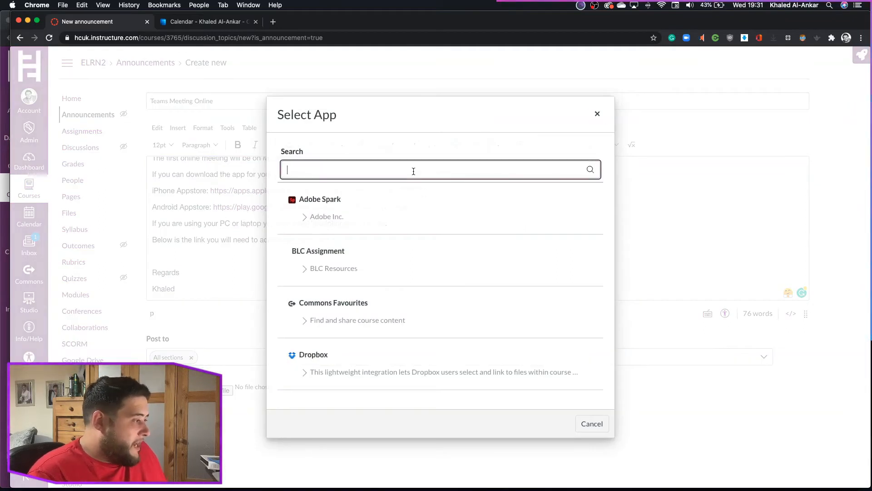
type("mico")
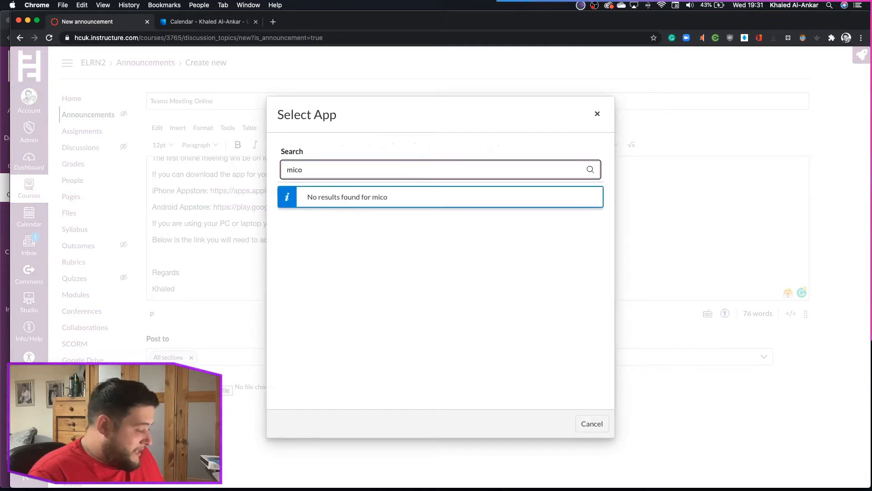
key("BackSpace")
key("BackSpace")
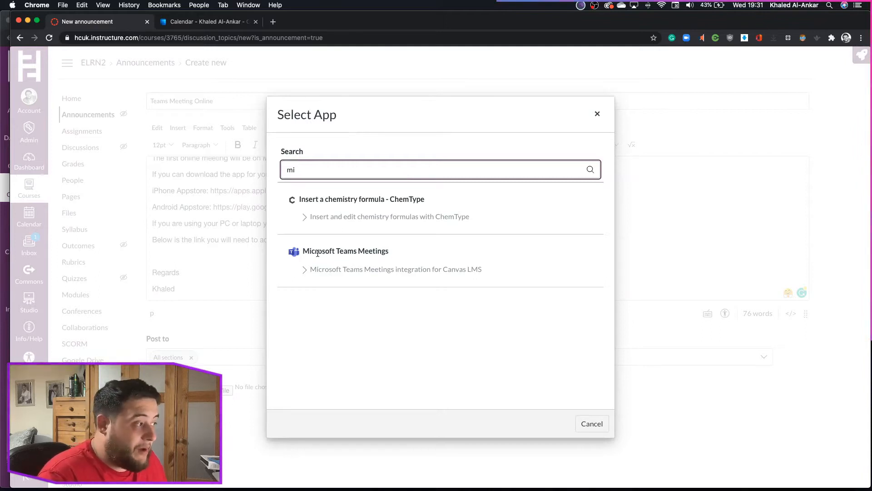
left_click(295, 253)
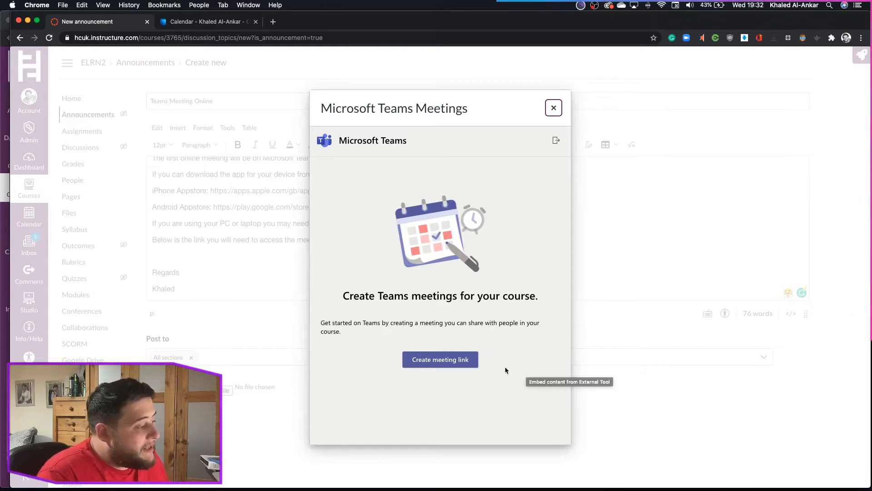
- Create a new Teams meeting link titled "Elearning"
left_click(445, 362)
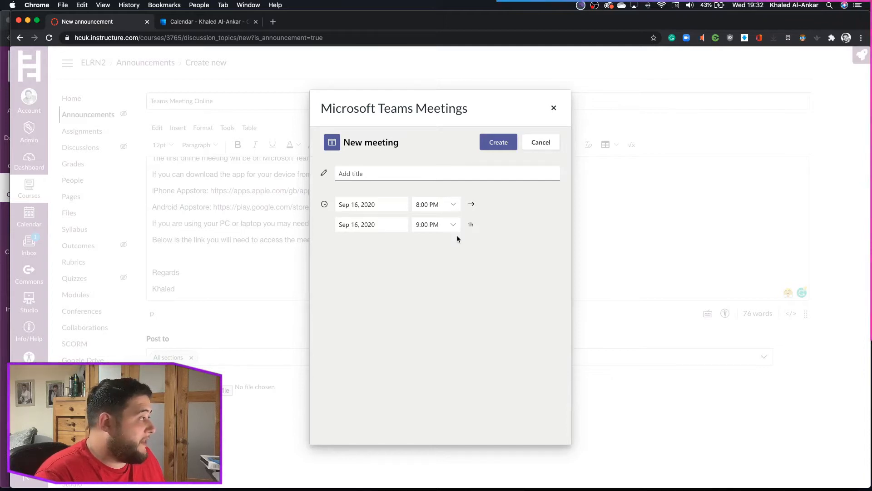
left_click(402, 177)
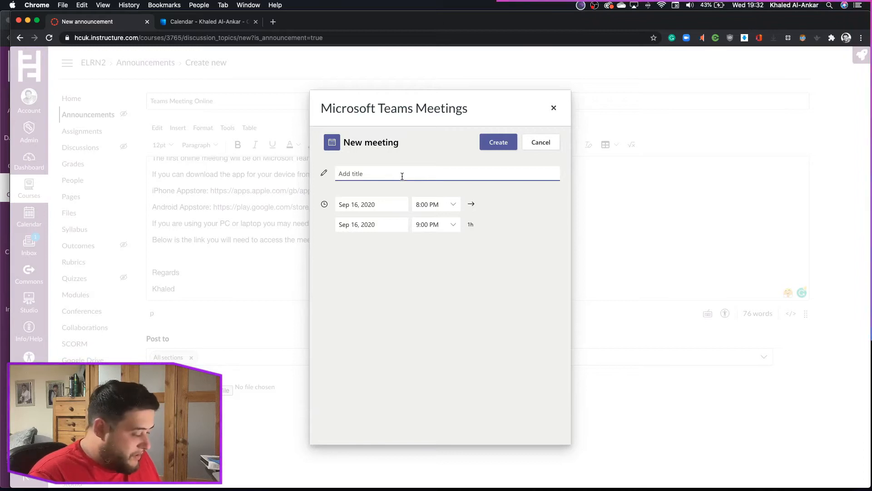
type("Elearning")
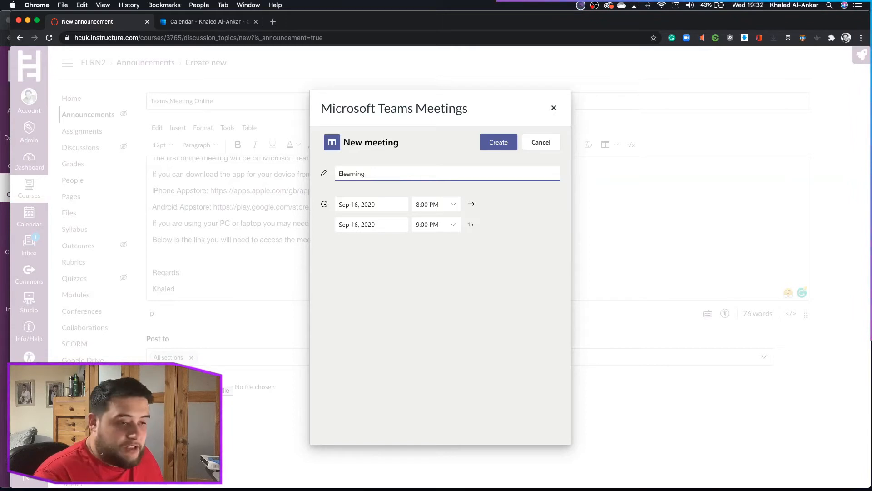
left_click(493, 143)
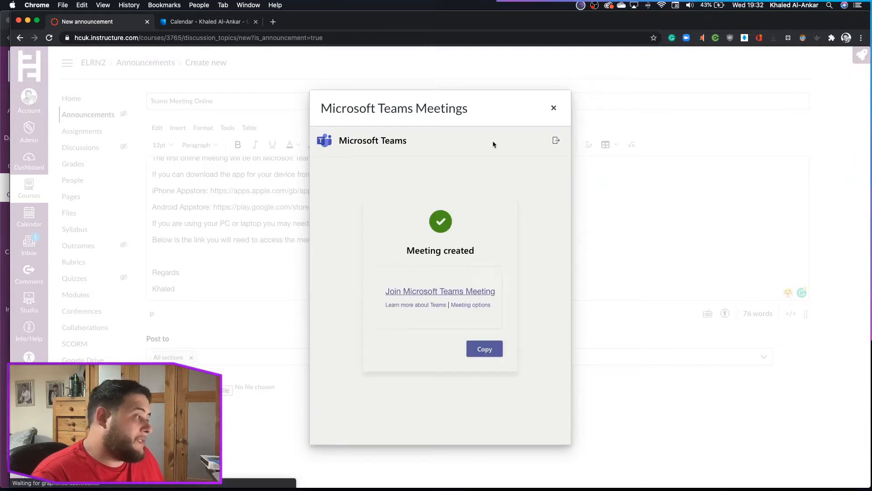
- In the meeting options, restrict both lobby bypass and presenting to "Only me" and save the changes
left_click(468, 308)
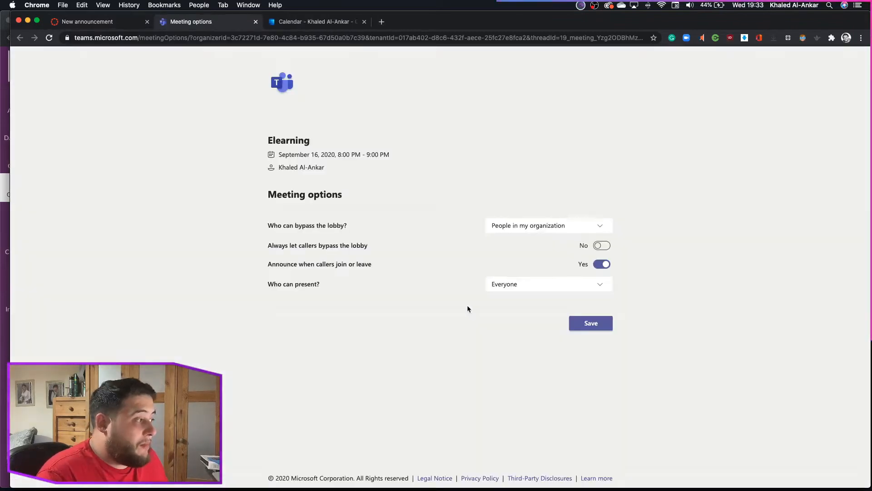
left_click(603, 230)
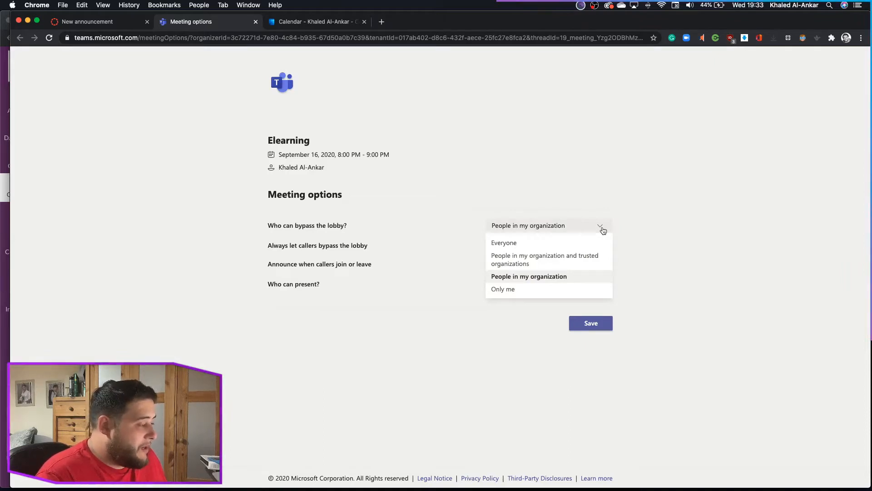
left_click(548, 289)
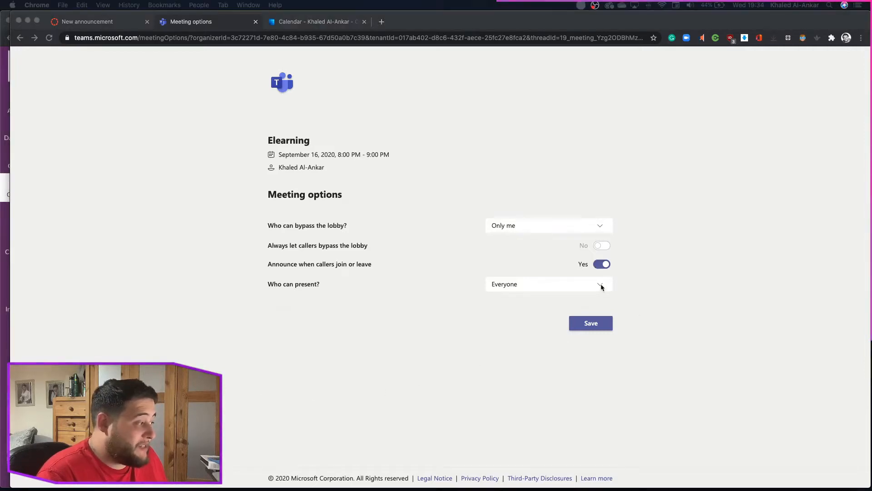
left_click(601, 285)
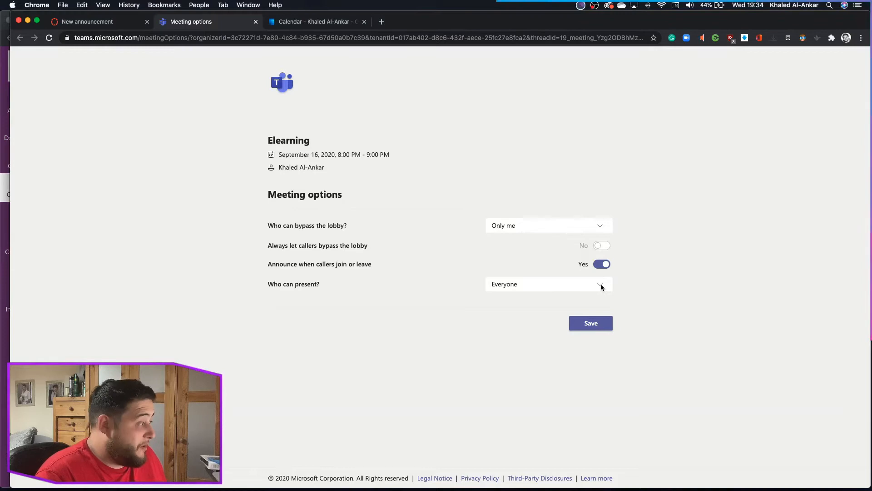
left_click(600, 284)
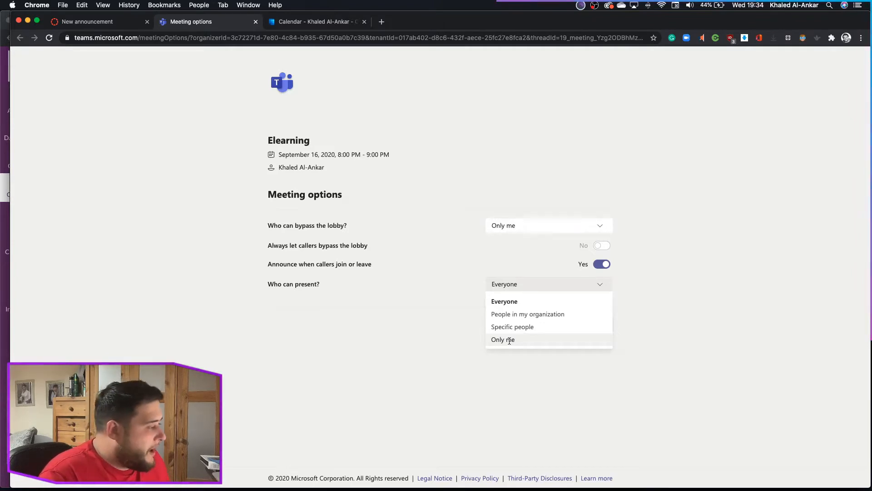
left_click(509, 341)
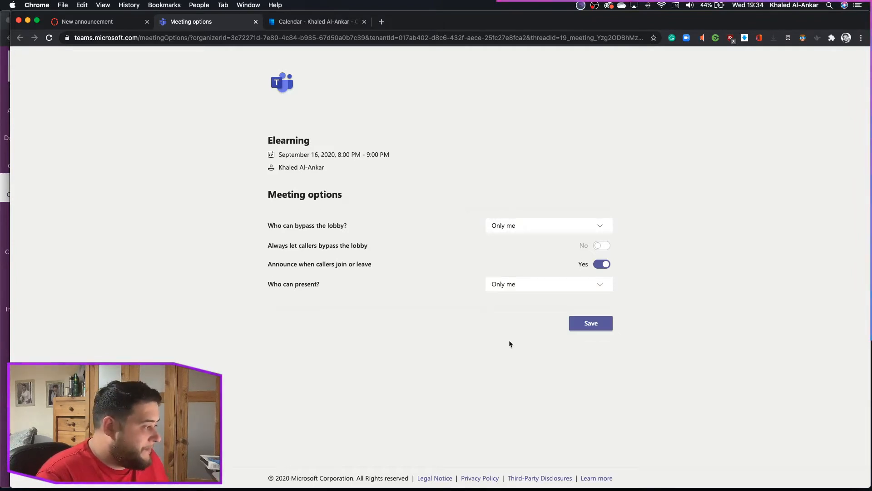
left_click(599, 287)
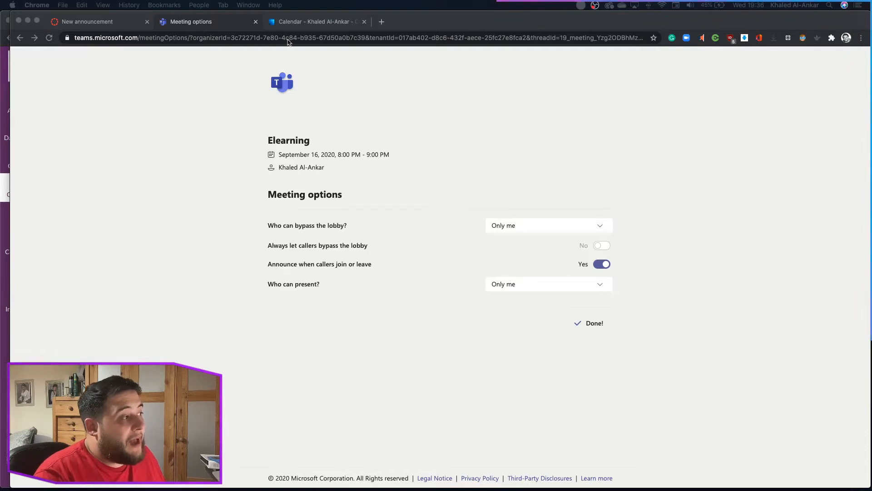
- Close the meeting options page and add the Elearning meeting's join link to the announcement body above "Regards"
left_click(256, 22)
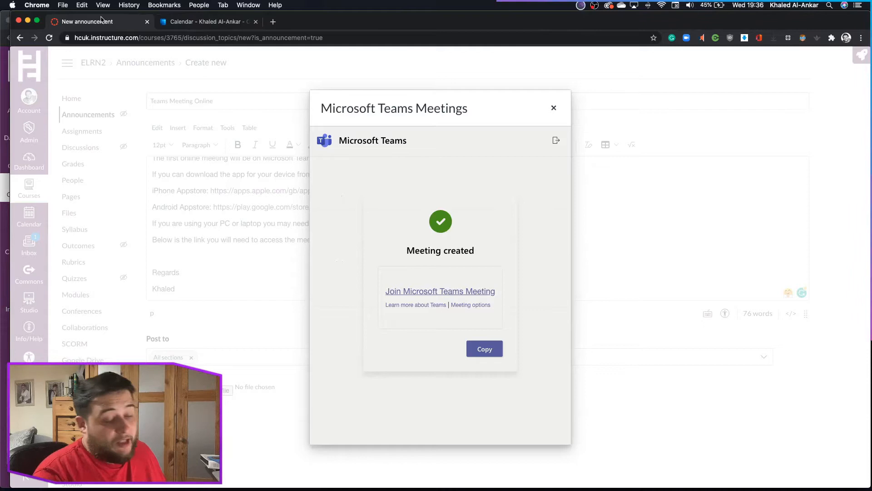
left_click(485, 350)
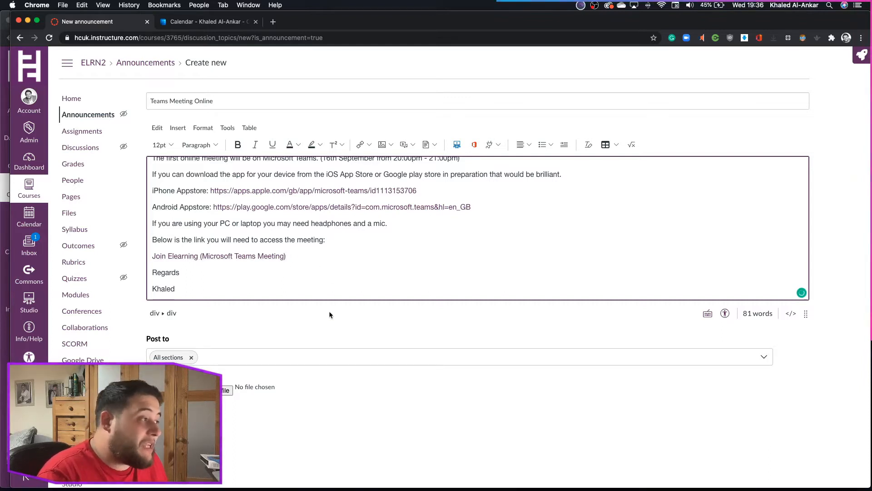
- Restrict the announcement's audience to the Group A section
scroll(329, 314, "down", 3)
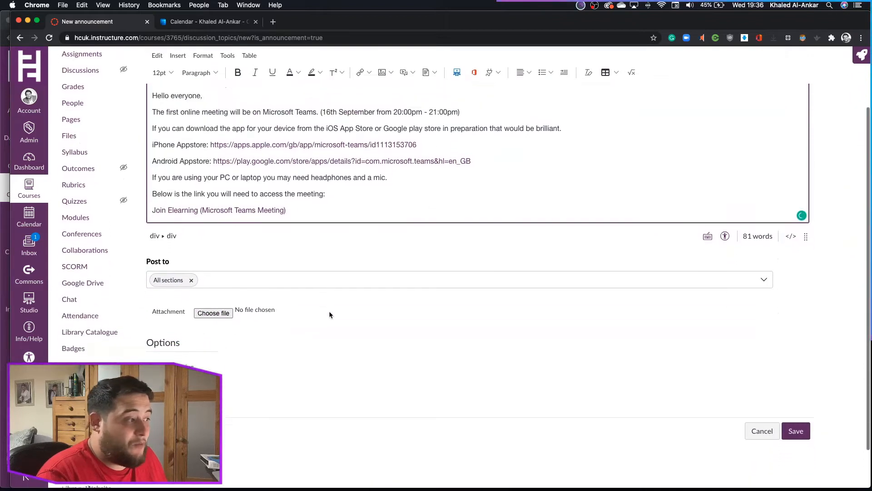
scroll(329, 314, "down", 1)
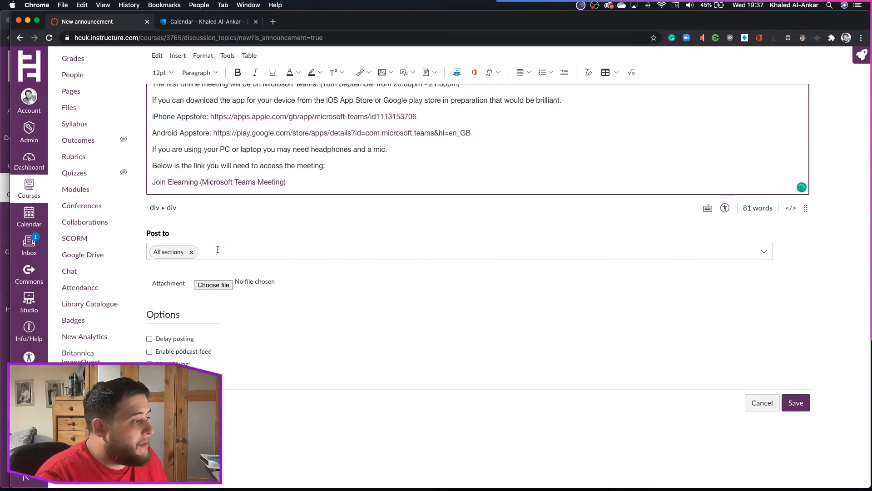
left_click(766, 253)
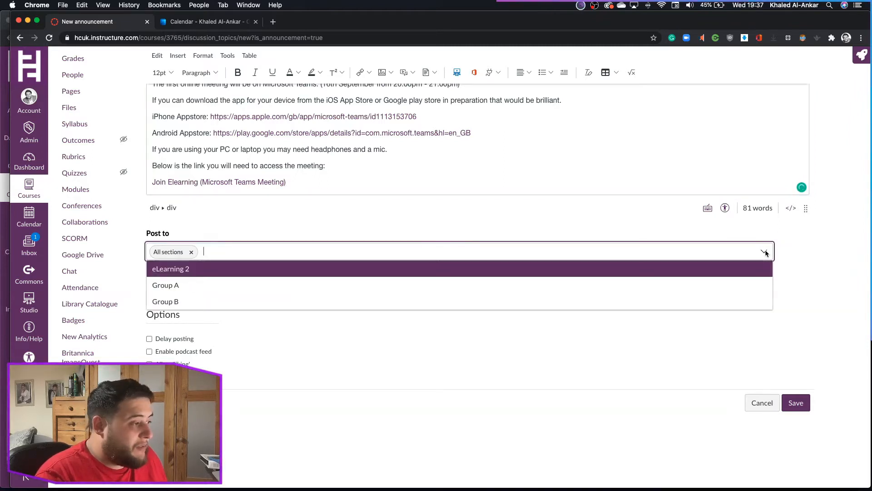
left_click(178, 286)
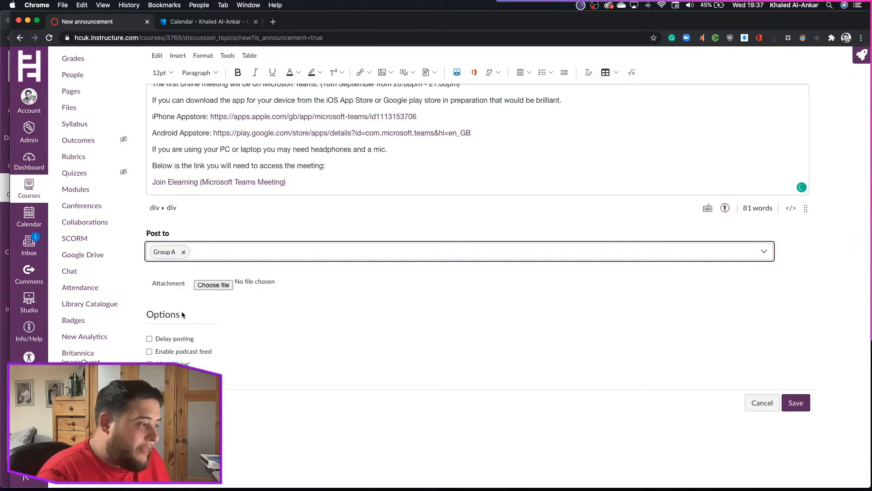
- Delay the announcement's posting until 16 Sep 2020 at 19:45
left_click(150, 339)
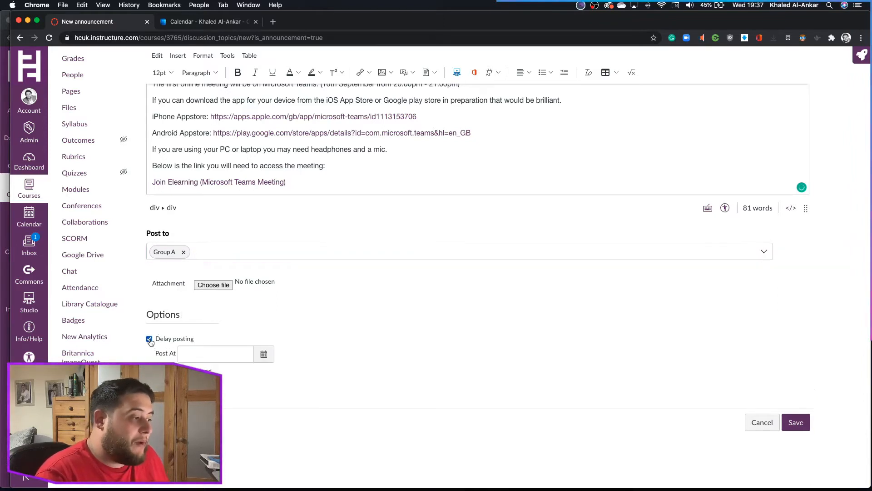
left_click(264, 355)
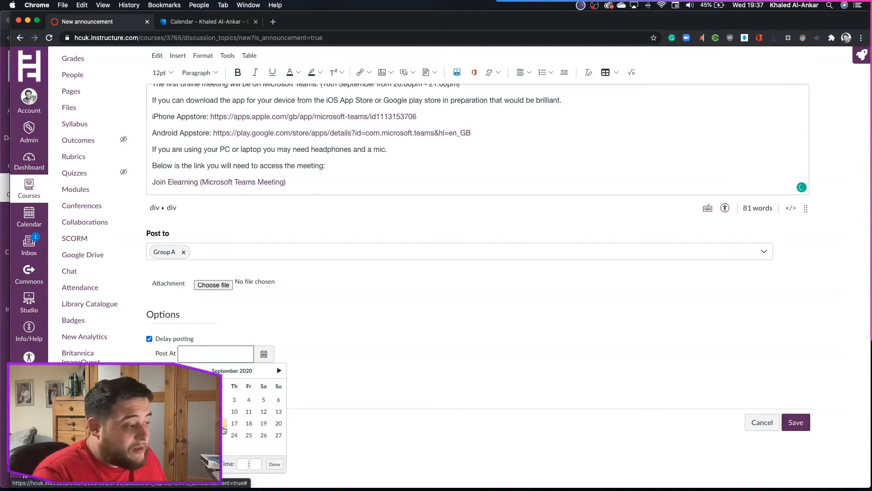
left_click(241, 465)
type("19")
key("Tab")
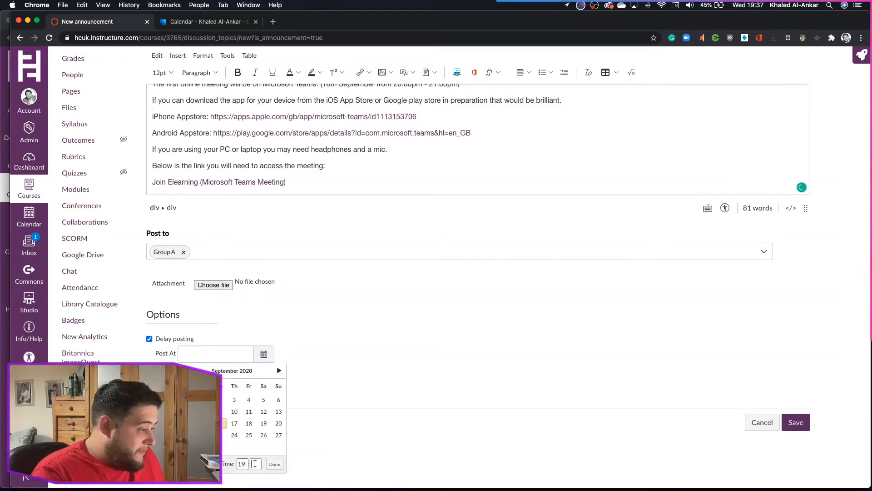
type("45")
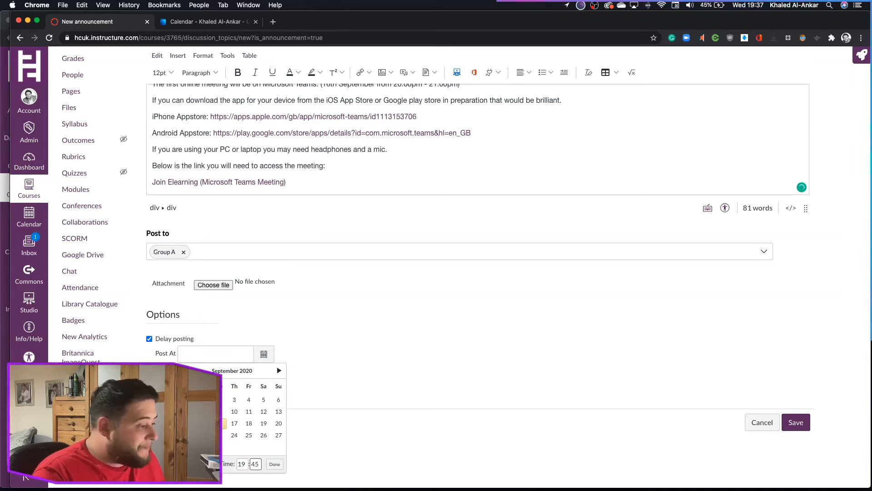
left_click(275, 465)
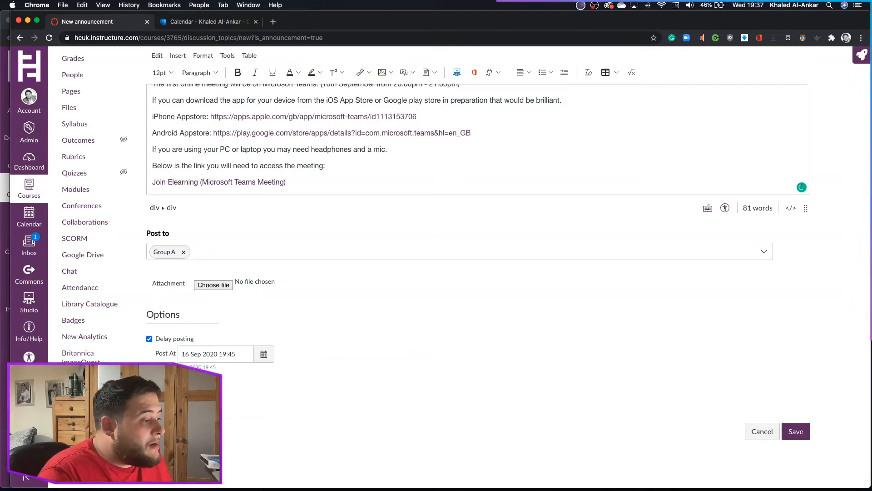
- Allow liking on the announcement and save it
left_click(150, 393)
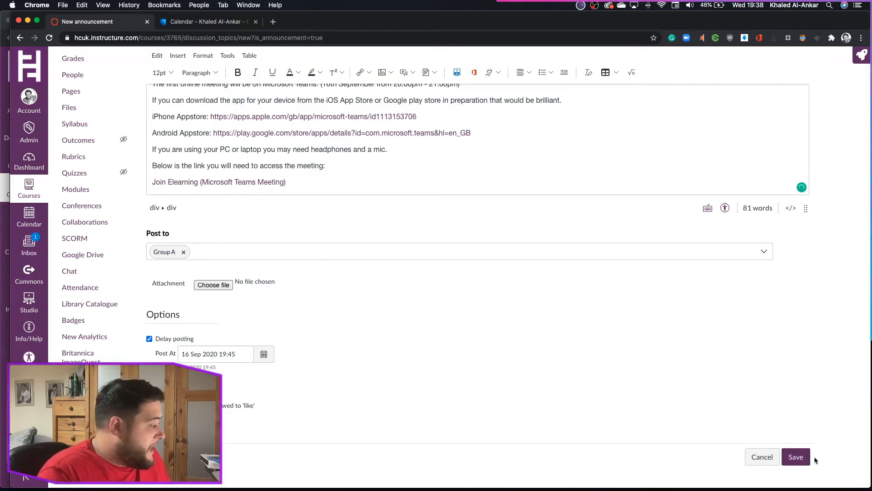
left_click(800, 457)
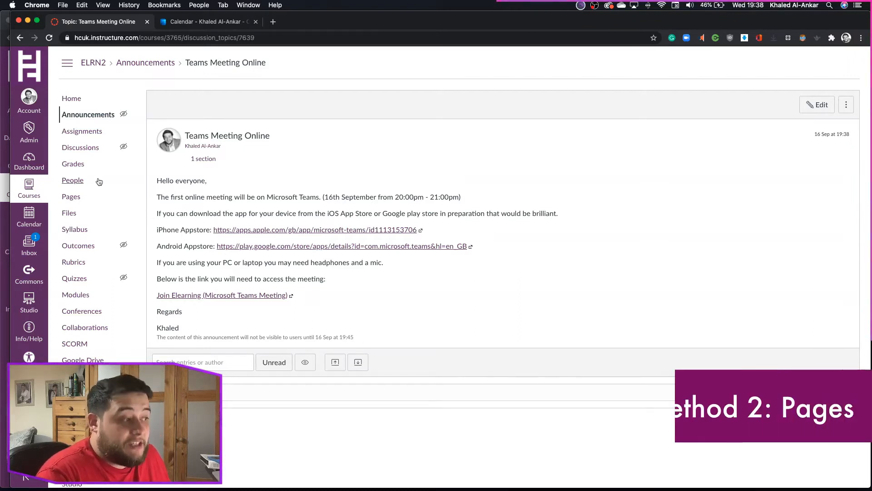
- From the list of all course pages, create a new page titled "online meeting"
left_click(73, 181)
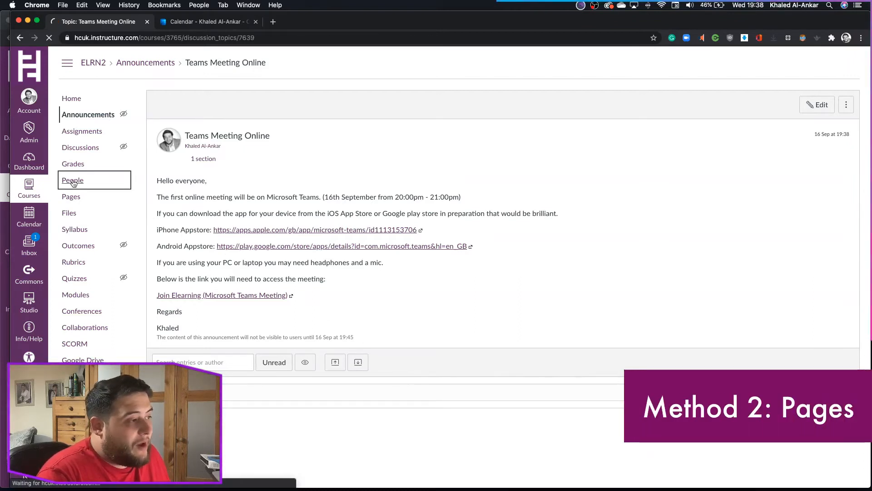
left_click(71, 197)
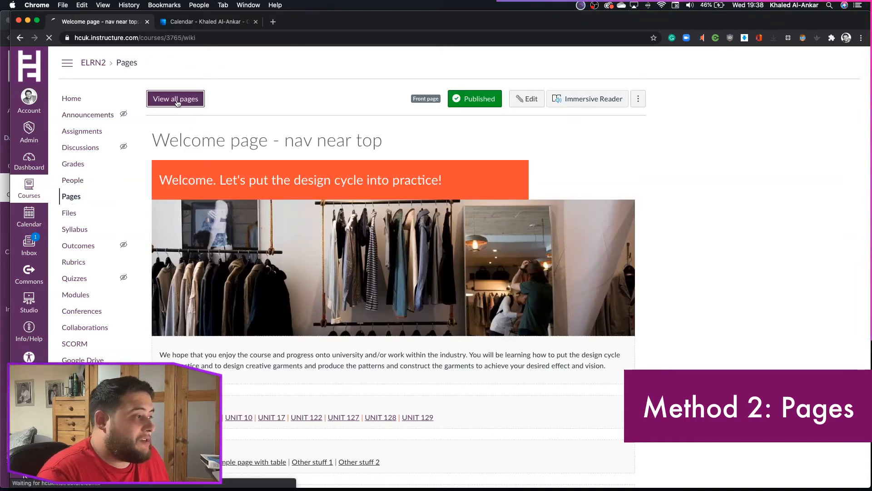
left_click(177, 101)
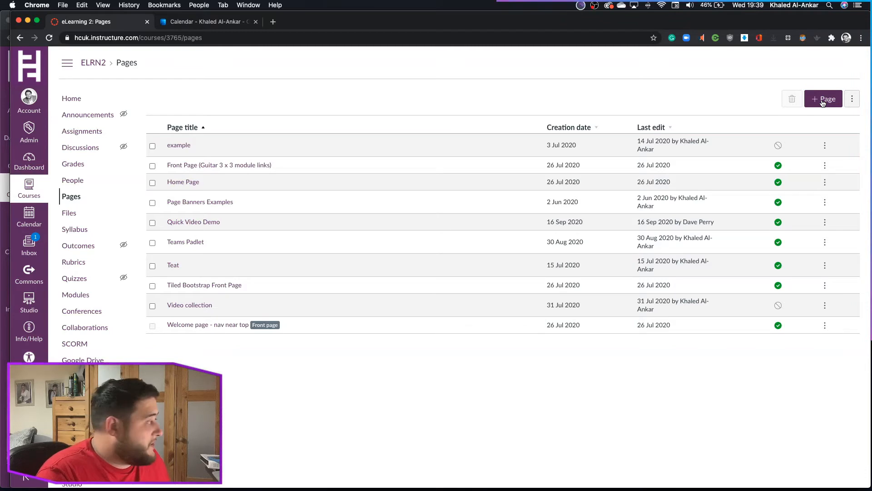
left_click(823, 103)
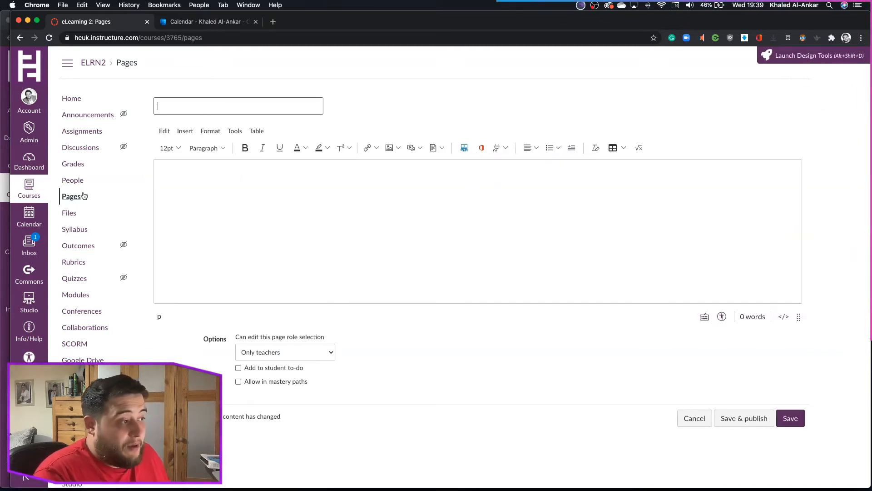
left_click(234, 103)
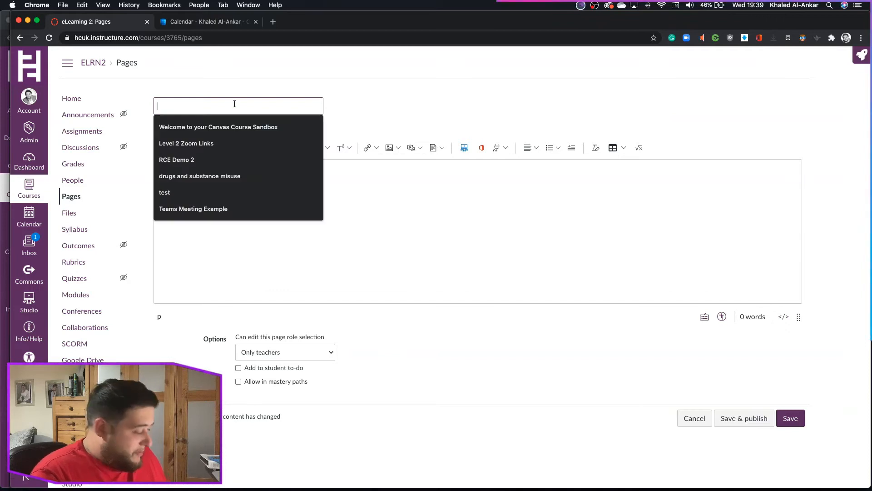
type("online meeting")
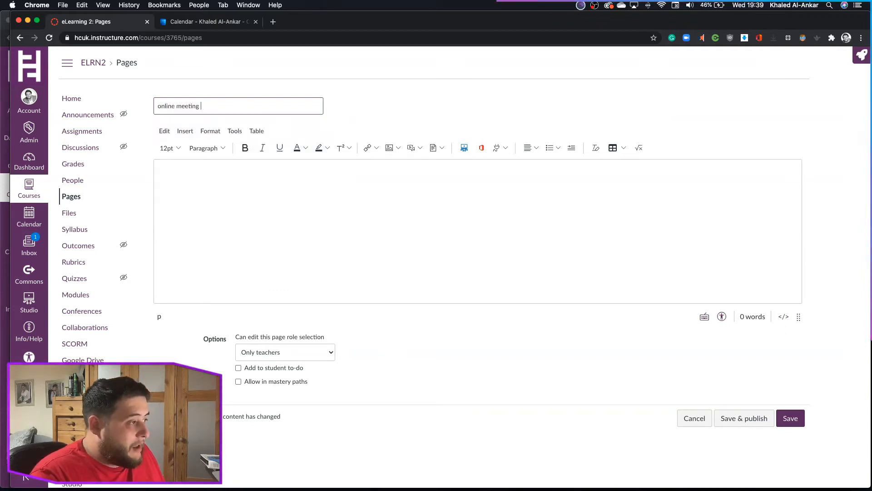
- Paste the copied Teams meeting invitation message into the page body
left_click(234, 179)
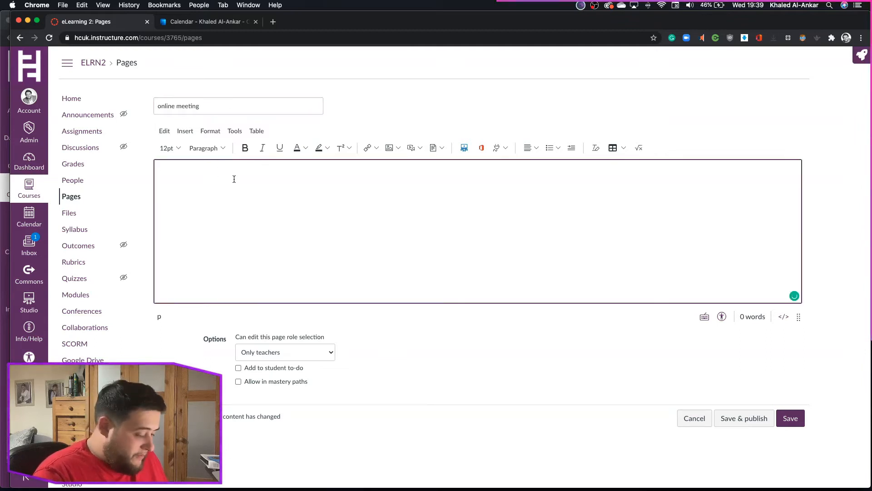
key("super+v")
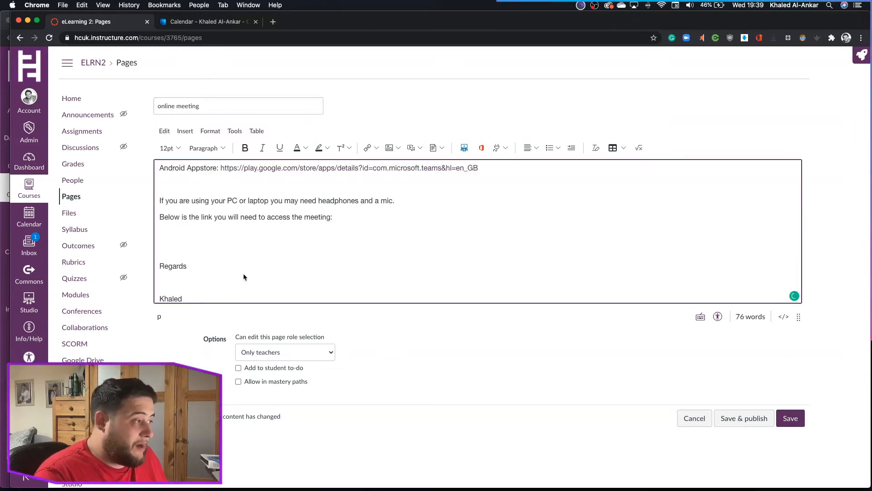
scroll(259, 255, "up", 3)
scroll(276, 235, "up", 2)
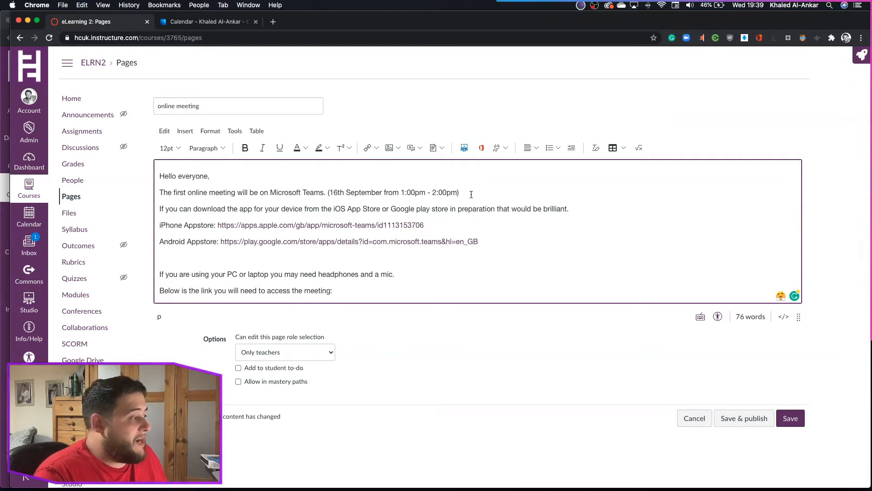
- Insert a new blank line directly below the Android Appstore link
left_click(510, 242)
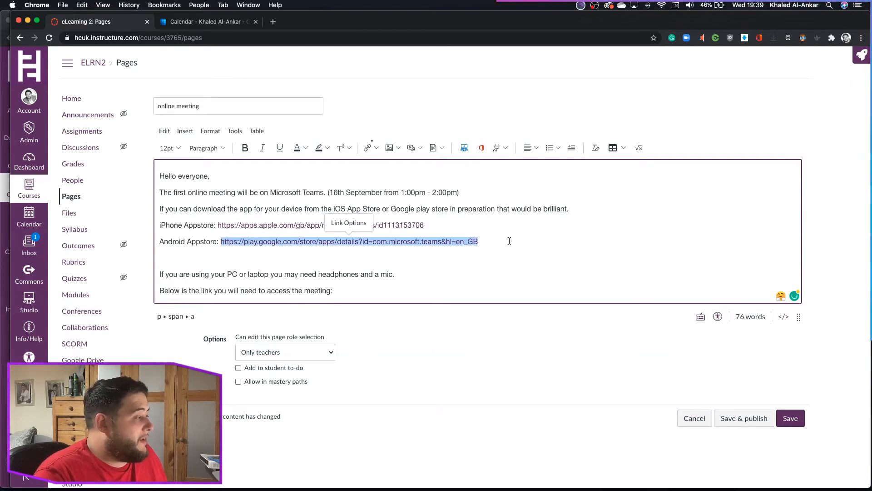
left_click(496, 252)
left_click(490, 243)
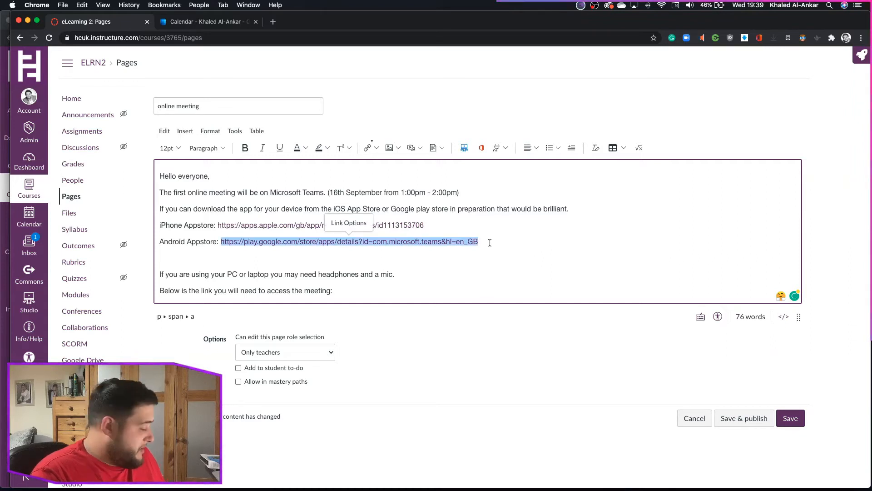
key("Return")
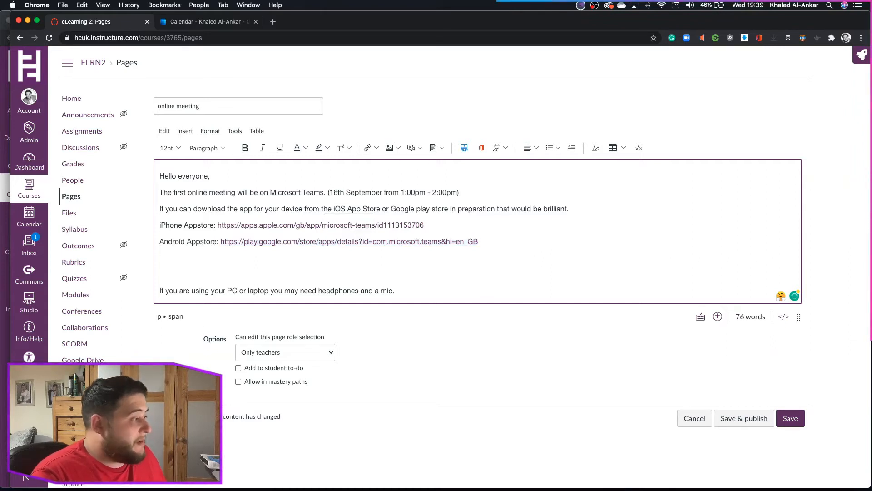
left_click(500, 147)
left_click(528, 212)
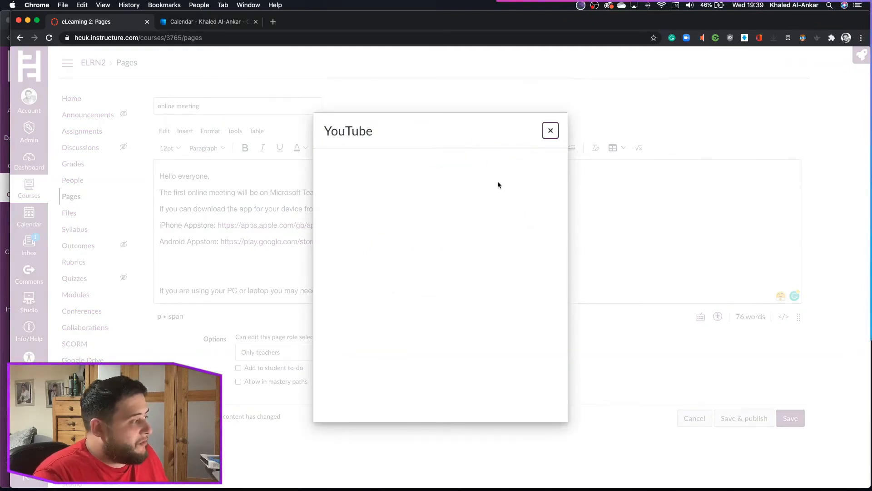
left_click(550, 131)
left_click(521, 96)
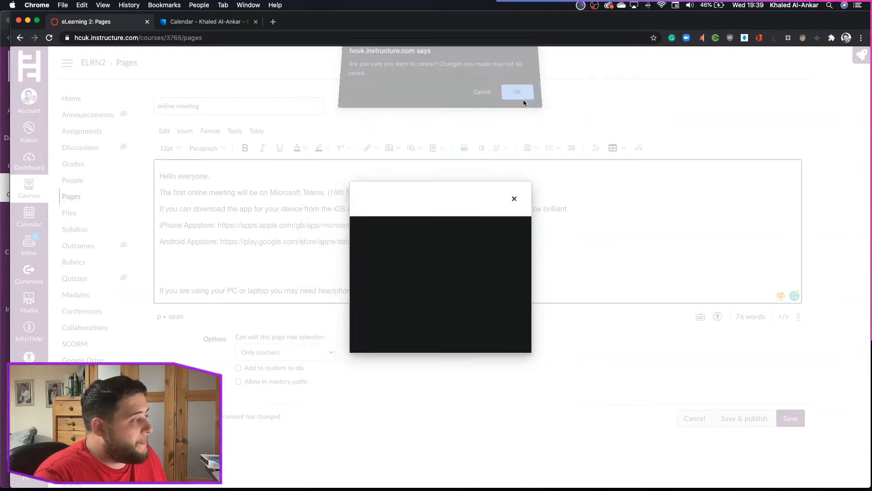
- Search YouTube for "teams for students" and embed the "Microsoft Teams Full Student Guide. Remote Learning & Teaching" video below the Android link
left_click(500, 147)
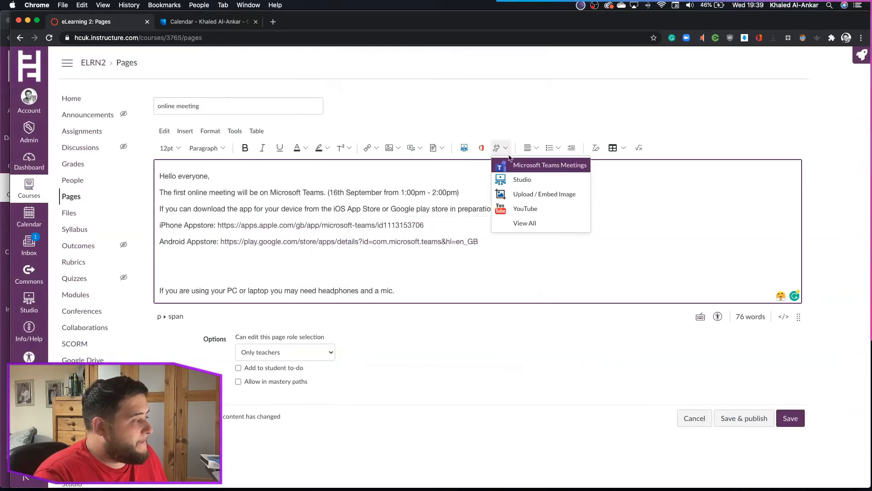
left_click(523, 212)
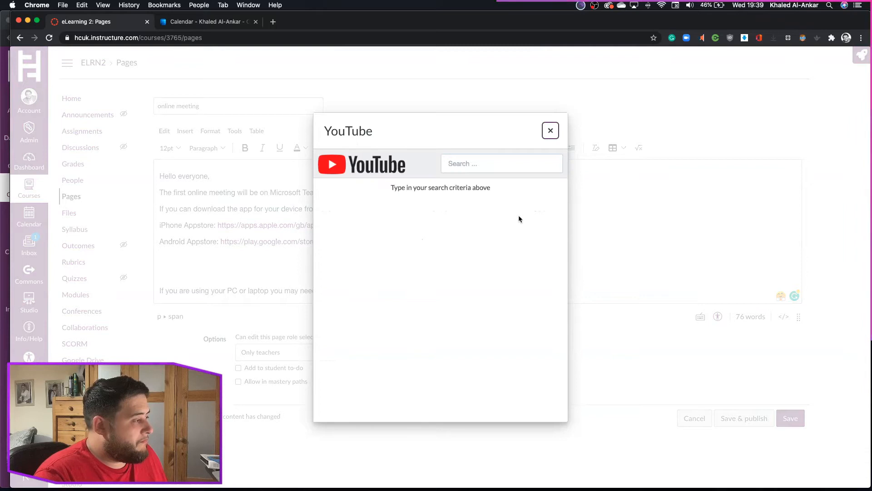
left_click(499, 164)
type("te")
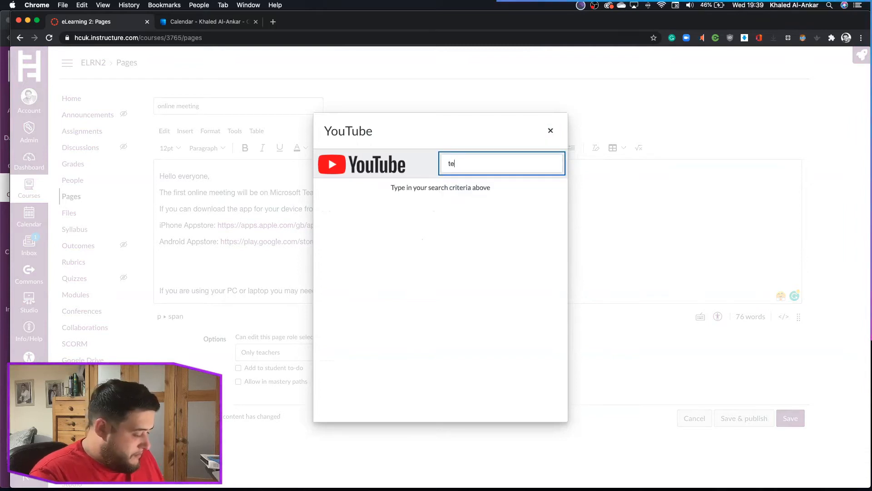
type("ams for students")
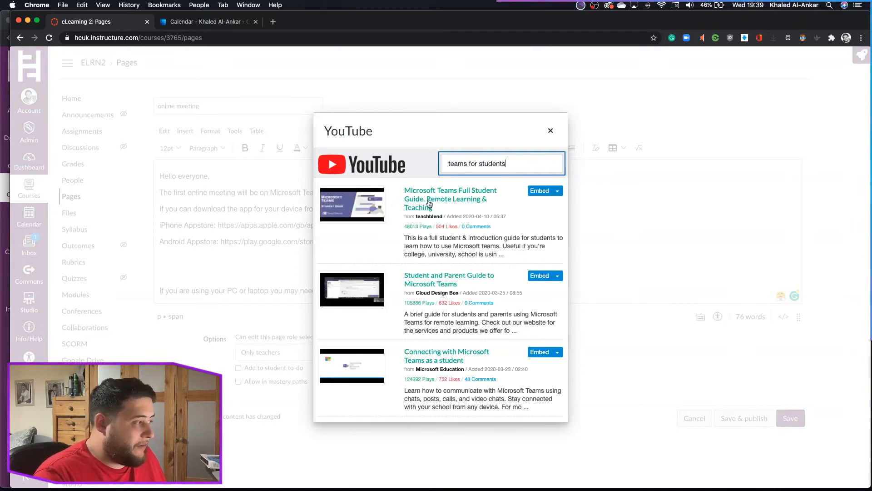
left_click(543, 191)
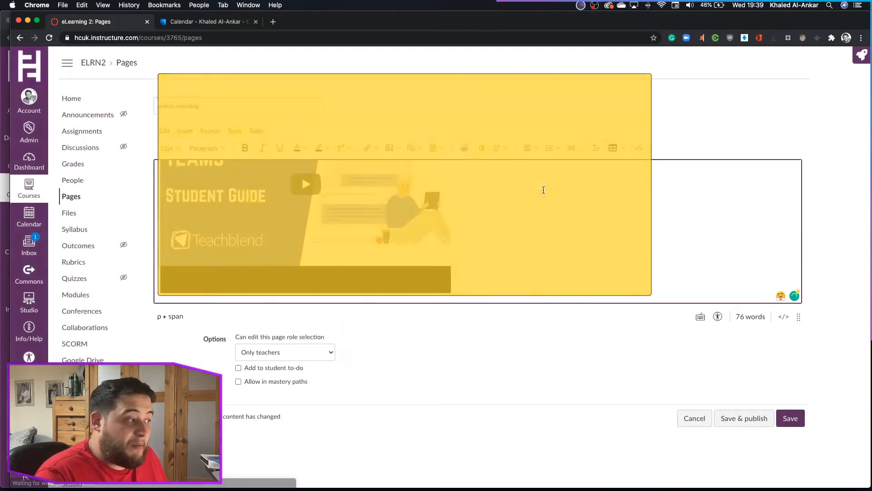
- Remove the blank lines between the embedded video and the sentence about using a PC or laptop
scroll(498, 239, "up", 3)
scroll(497, 240, "down", 3)
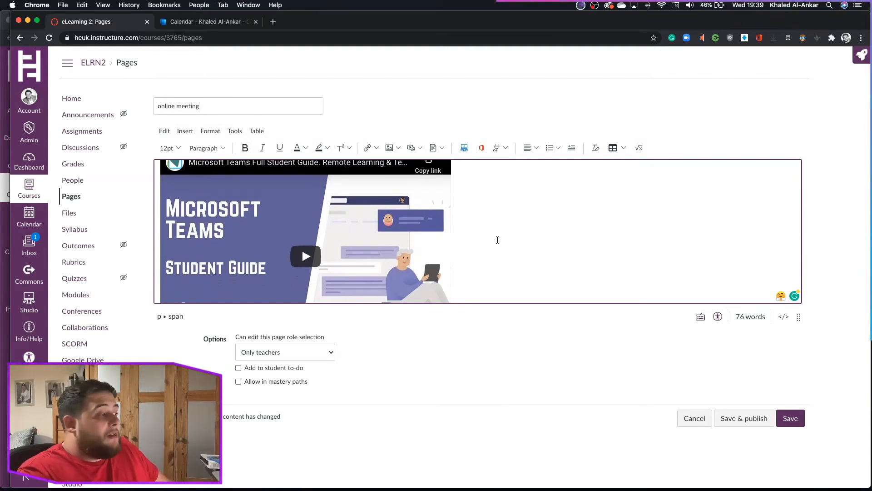
scroll(498, 240, "down", 5)
scroll(498, 240, "up", 2)
scroll(498, 240, "down", 1)
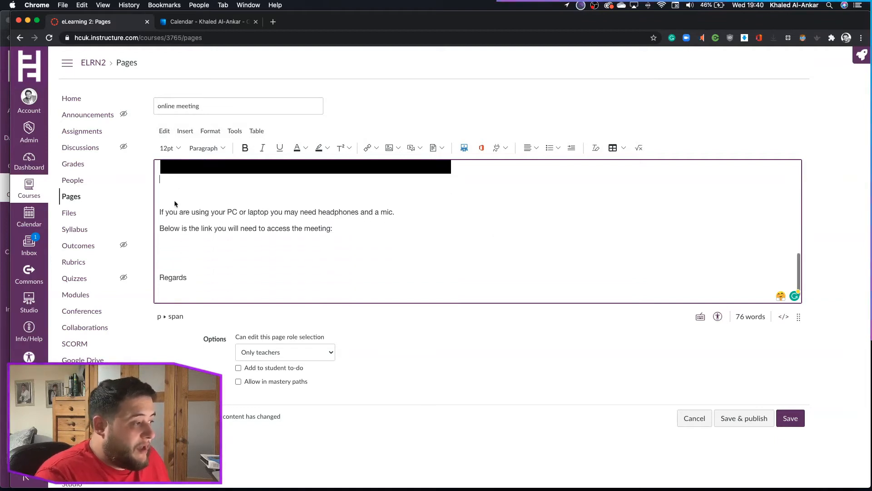
key("BackSpace")
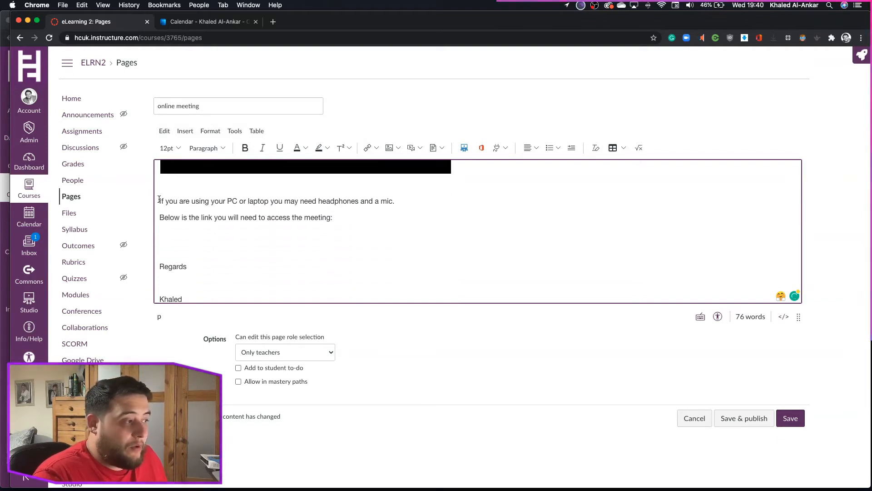
key("BackSpace")
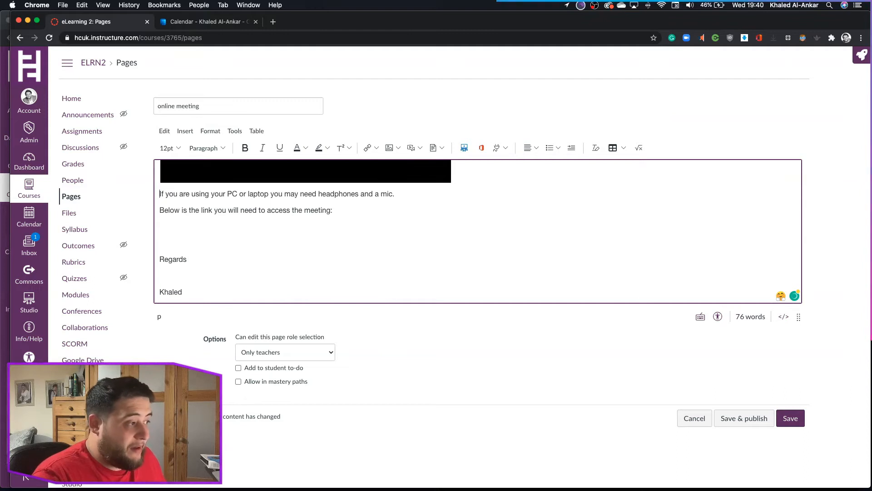
- Create a Teams meeting titled "Elearning 2" from the blank line below the sentence introducing the meeting link
left_click(172, 226)
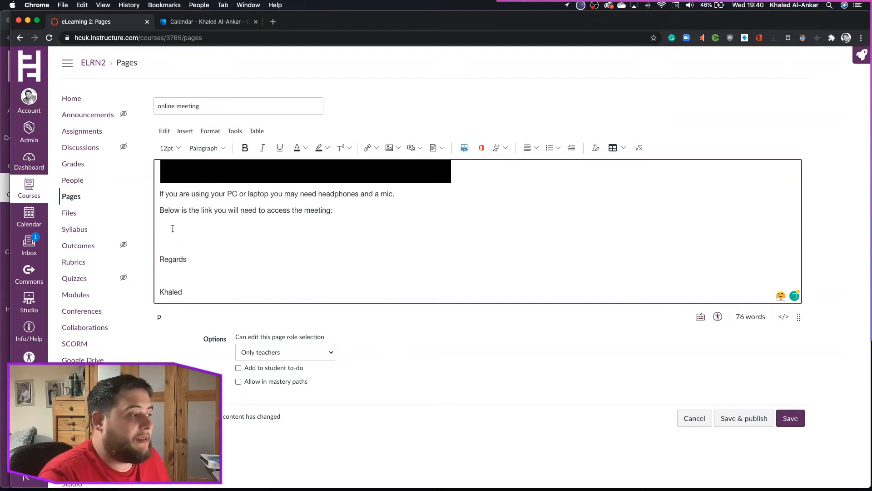
left_click(506, 149)
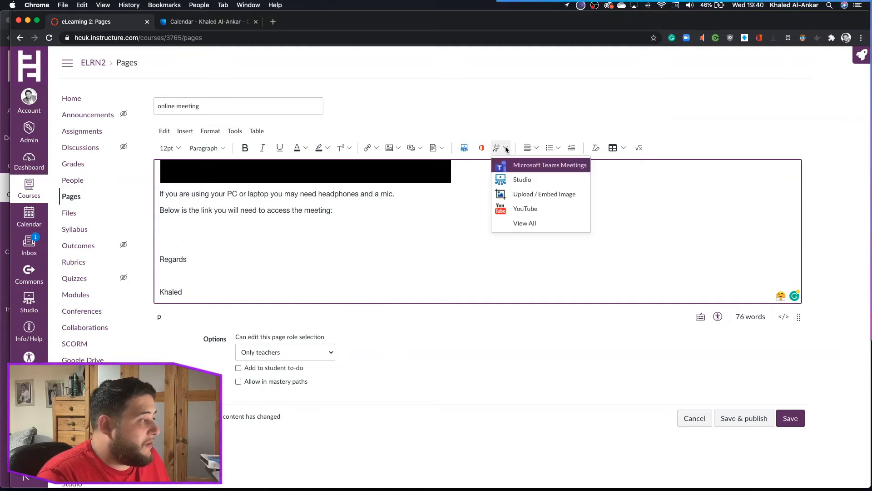
left_click(527, 169)
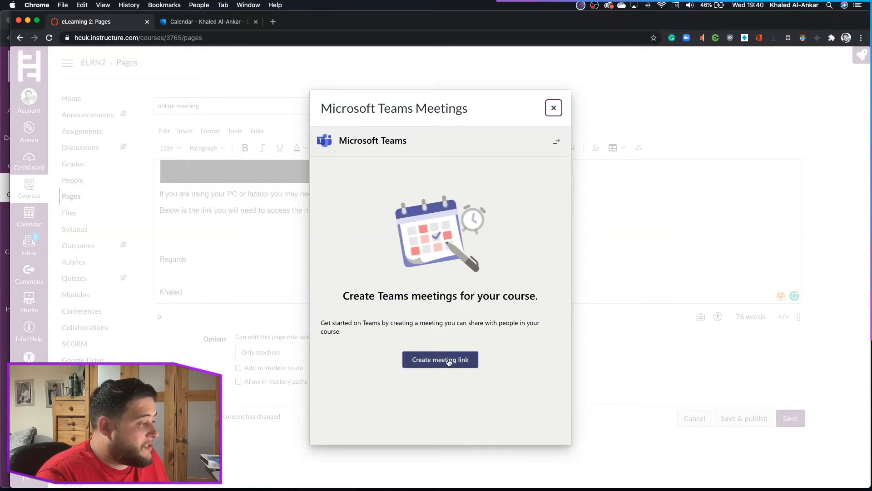
left_click(448, 363)
left_click(434, 171)
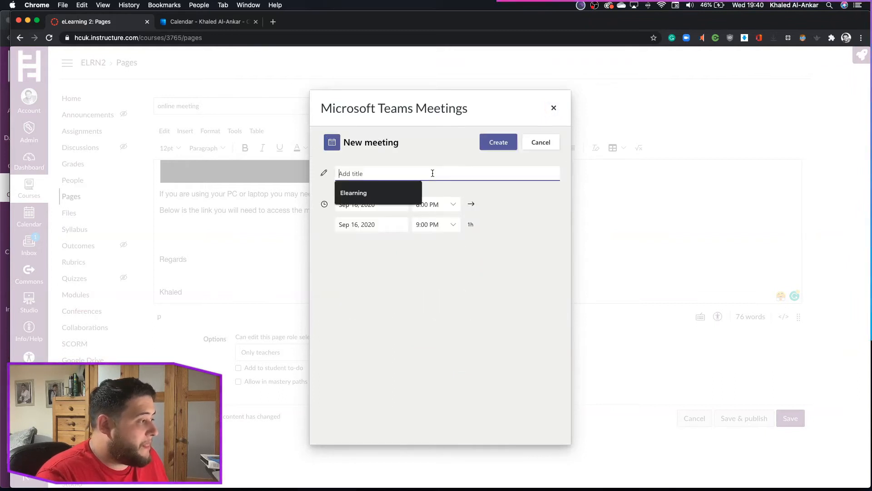
left_click(407, 189)
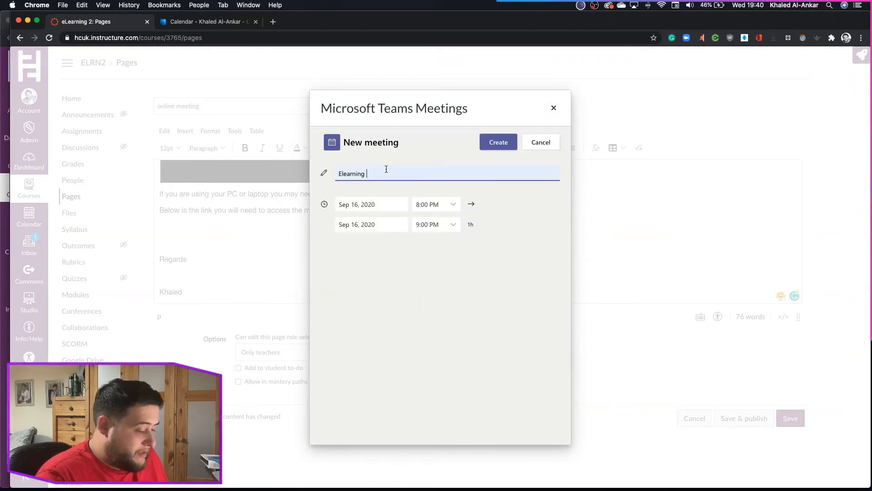
type("2")
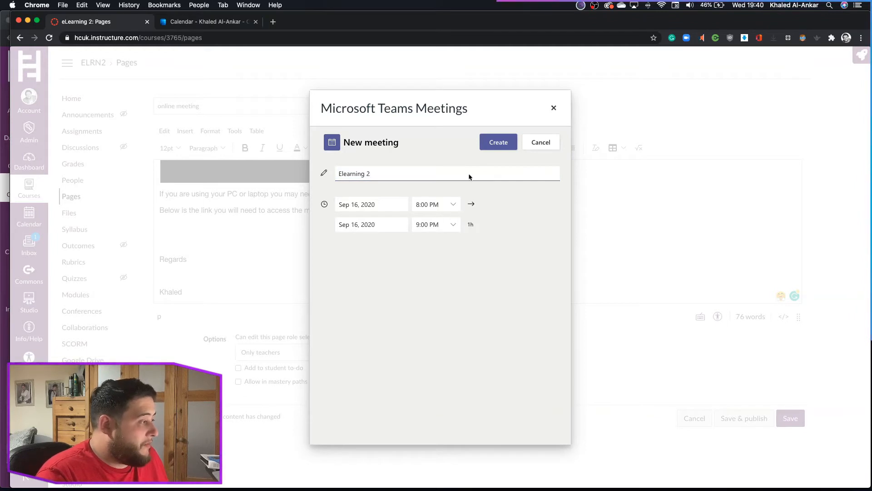
left_click(502, 143)
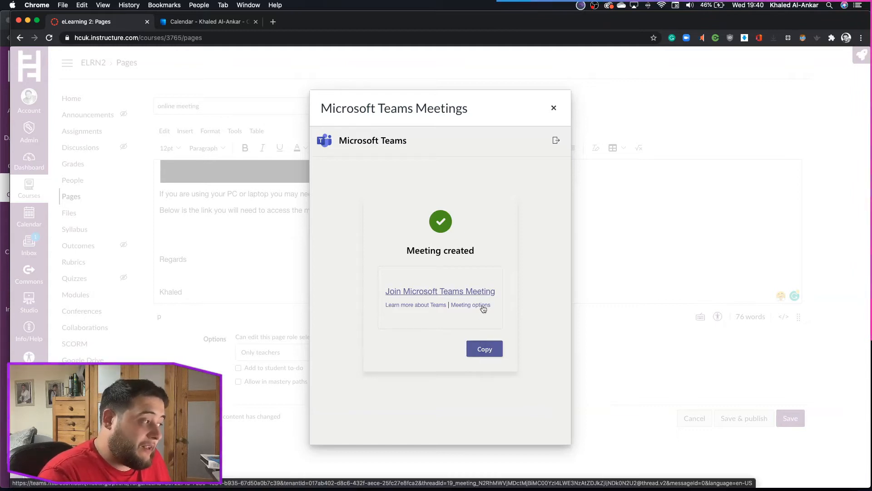
- Insert the new meeting's join link into the page and remove the blank line above "Regards"
left_click(485, 352)
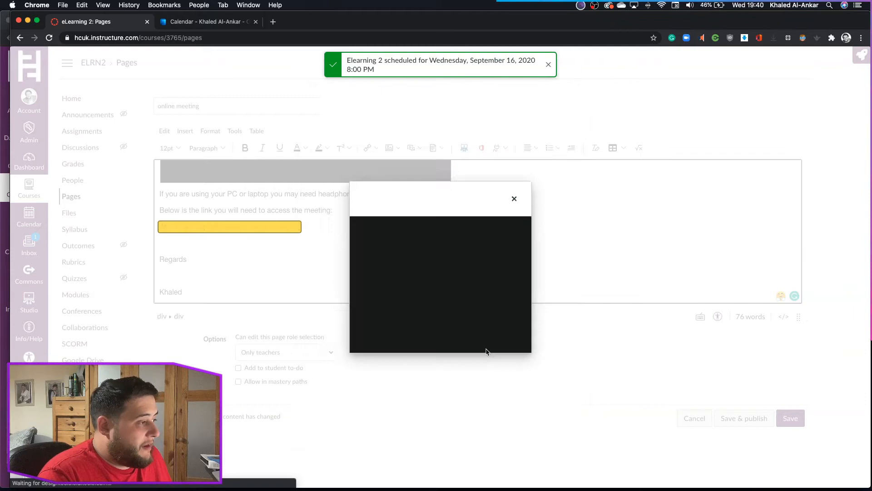
left_click(176, 241)
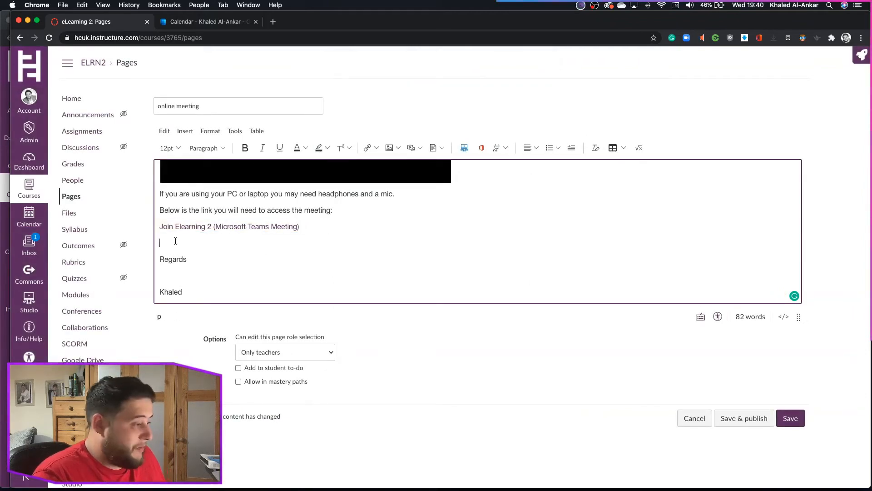
key("BackSpace")
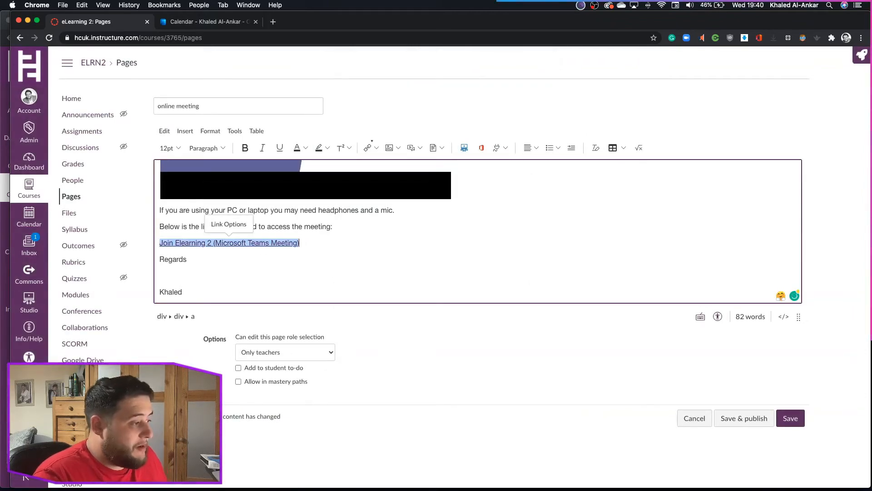
- Add the page to the student to-do list for 16 September 2020 at 20:00
left_click(238, 369)
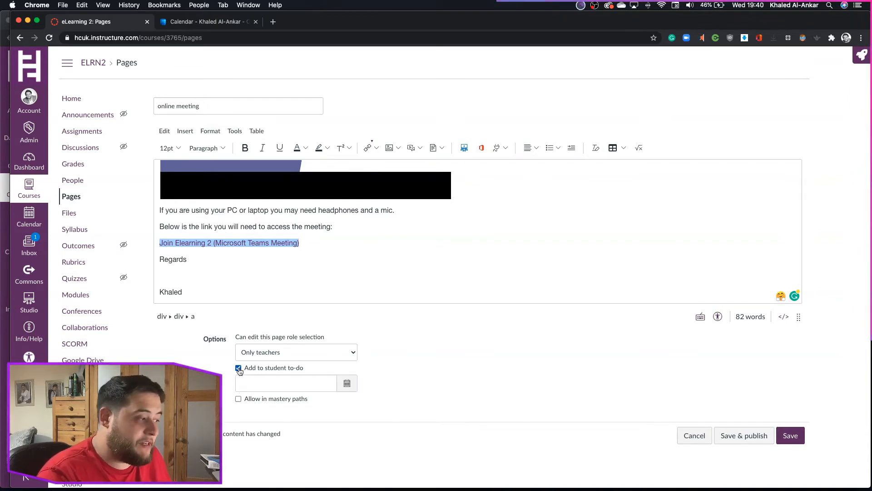
left_click(350, 386)
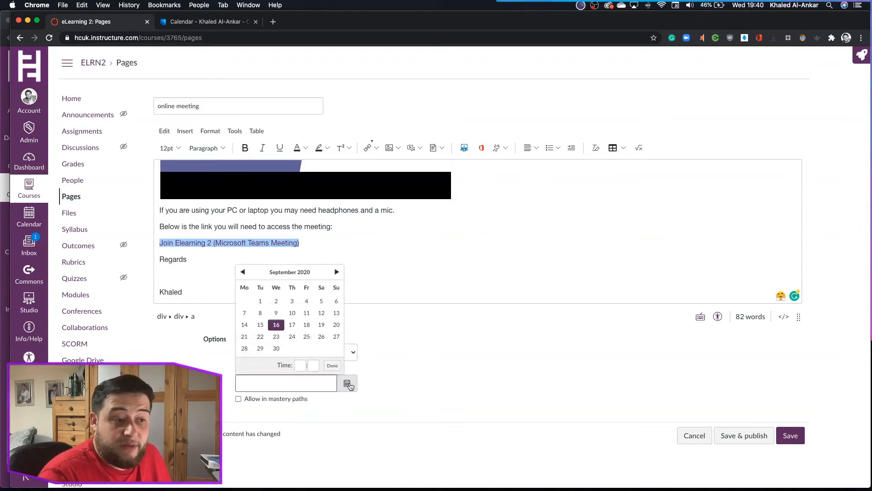
left_click(281, 328)
left_click(300, 366)
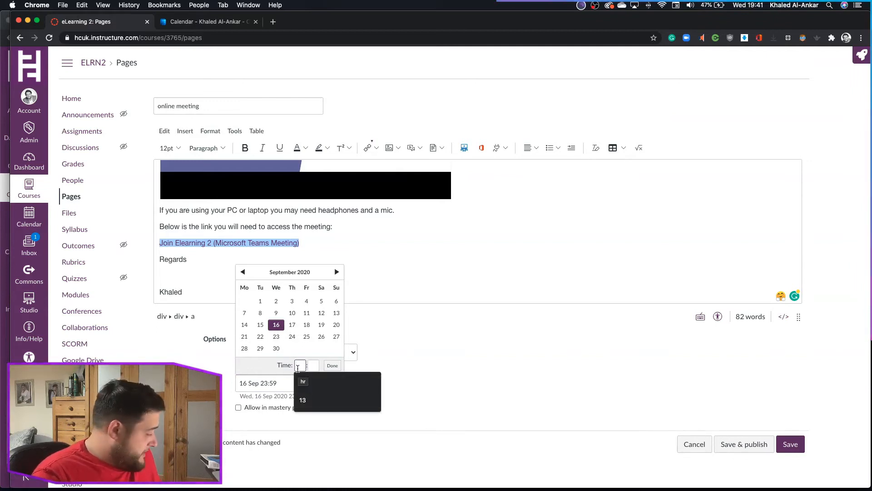
type("20")
left_click(312, 365)
type("00")
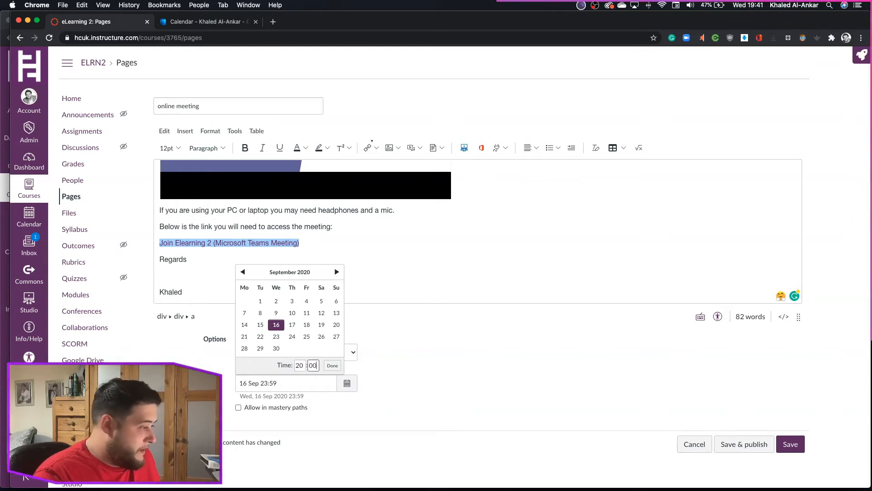
left_click(331, 366)
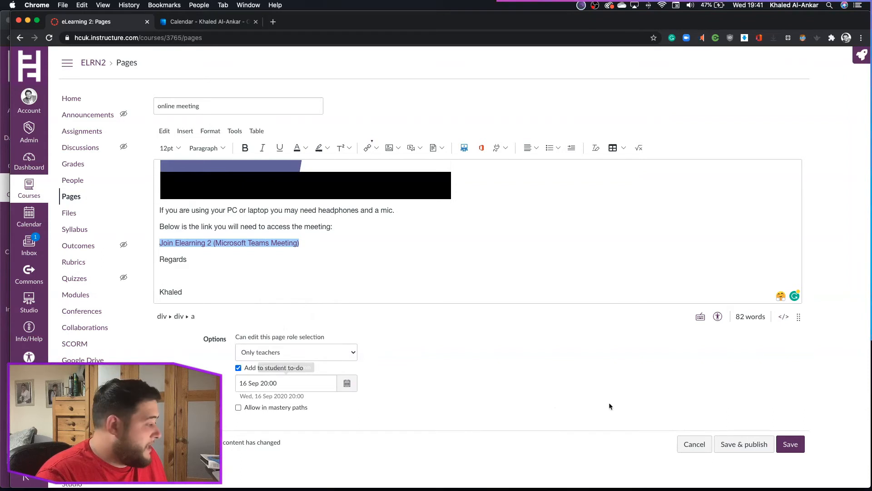
- Save and publish the page, and review its content down to the Teams meeting link
left_click(745, 445)
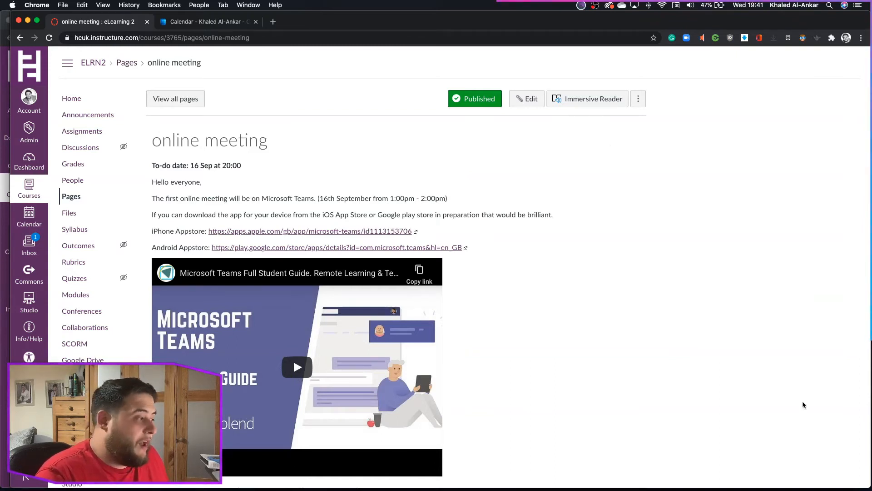
scroll(496, 357, "down", 3)
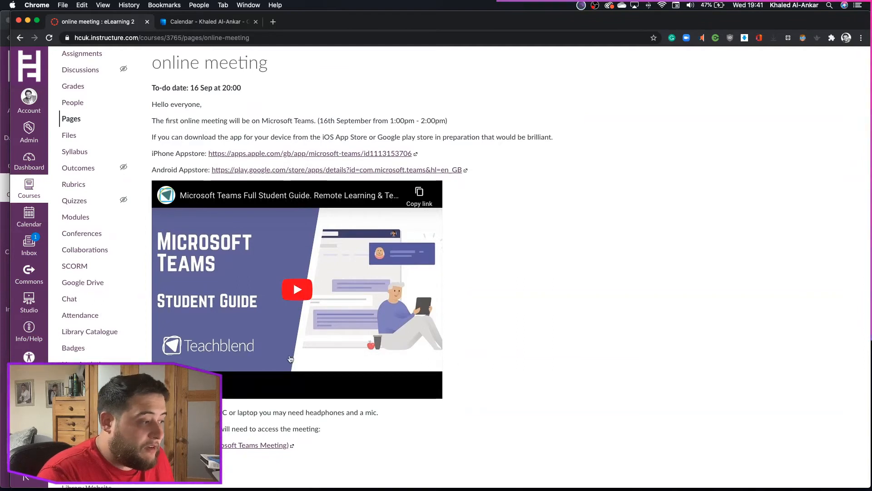
scroll(149, 322, "down", 1)
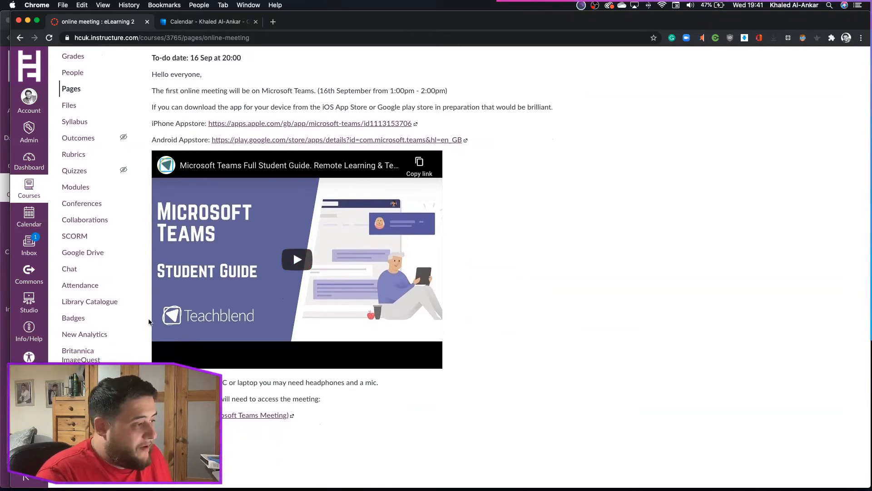
scroll(149, 322, "down", 1)
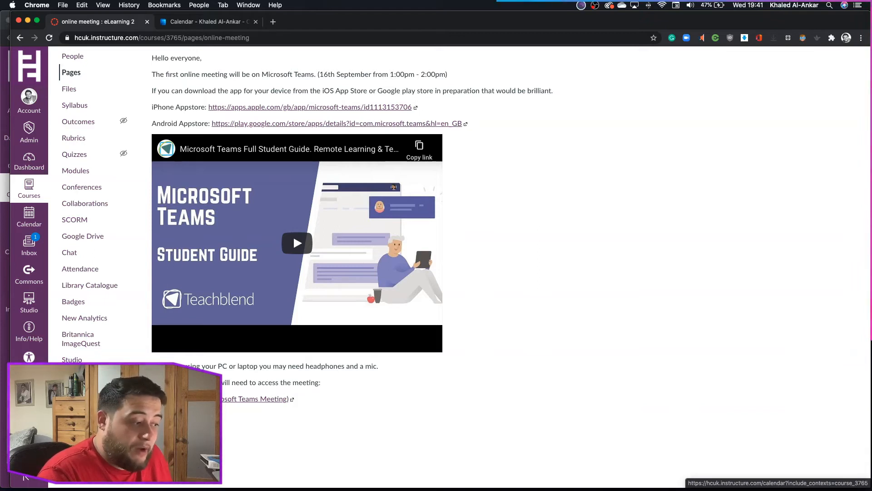
- Create a "Teams meeting" event in the eLearning 2 calendar on 18 September 2020 from 13:30 to 14:00
left_click(29, 216)
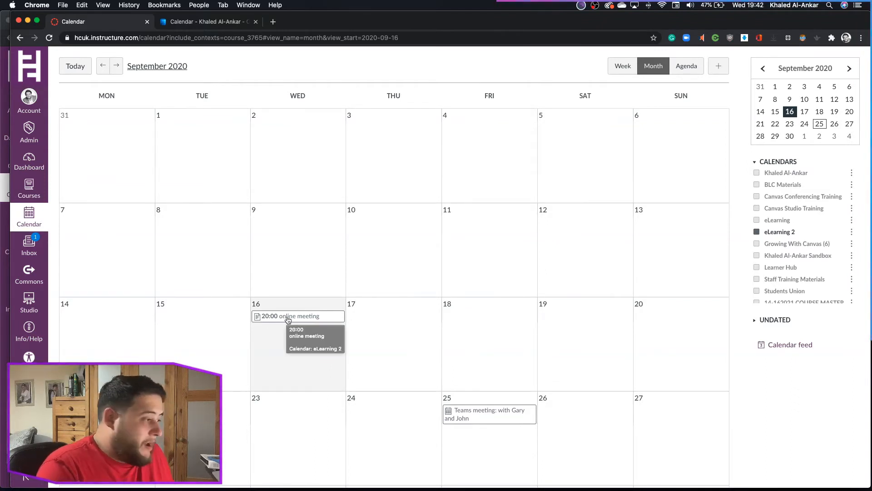
left_click(467, 321)
left_click(477, 331)
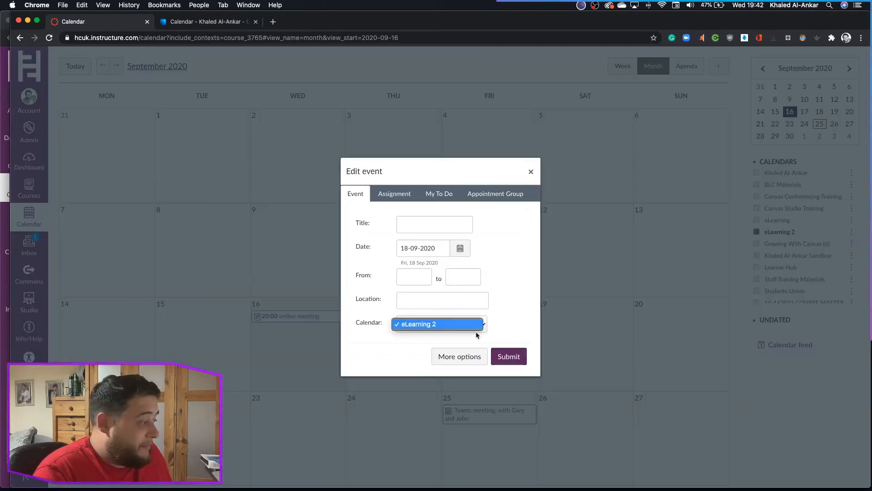
left_click(517, 321)
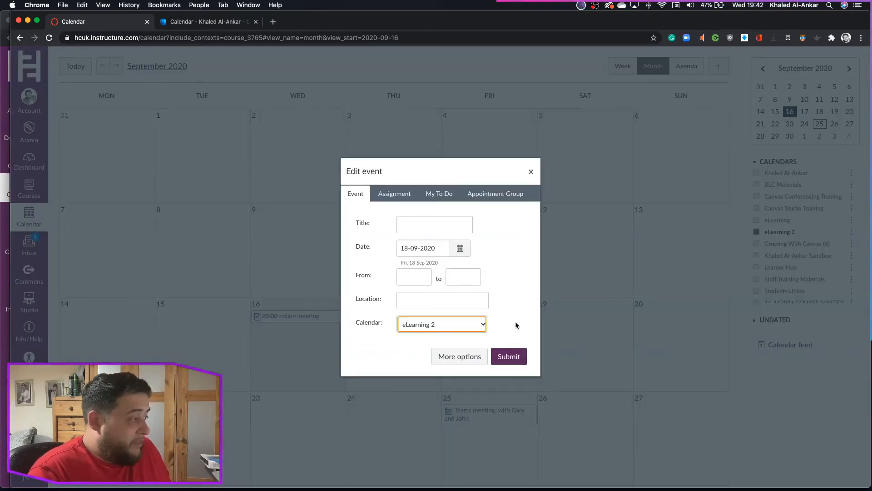
left_click(413, 224)
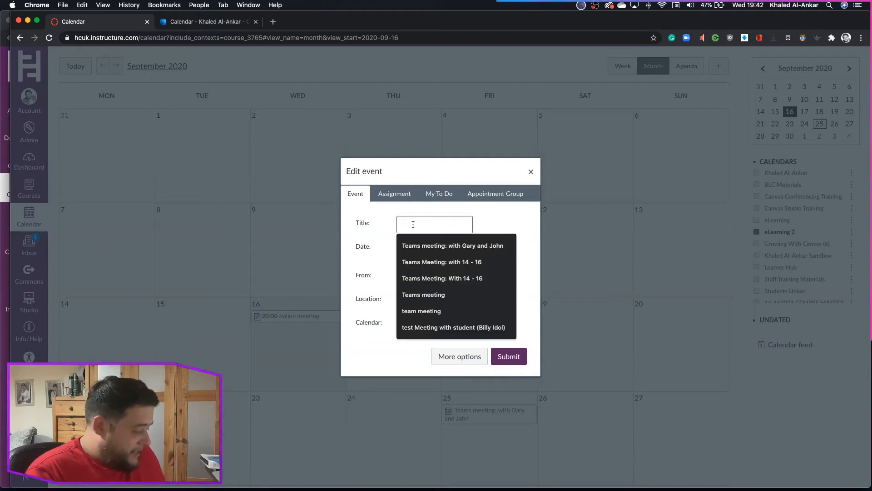
left_click(427, 295)
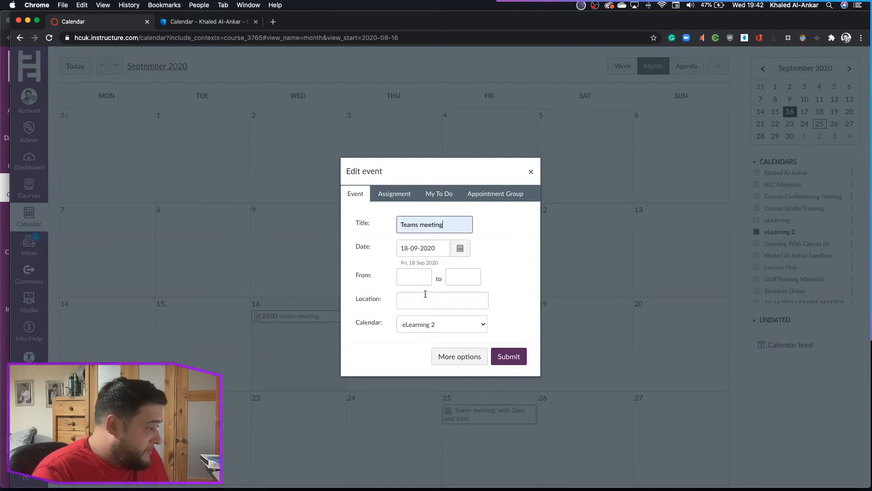
left_click(423, 276)
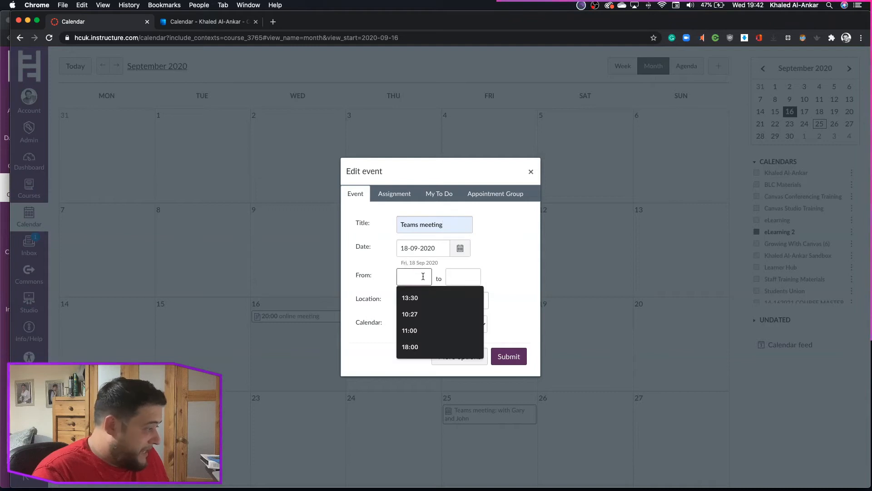
left_click(411, 298)
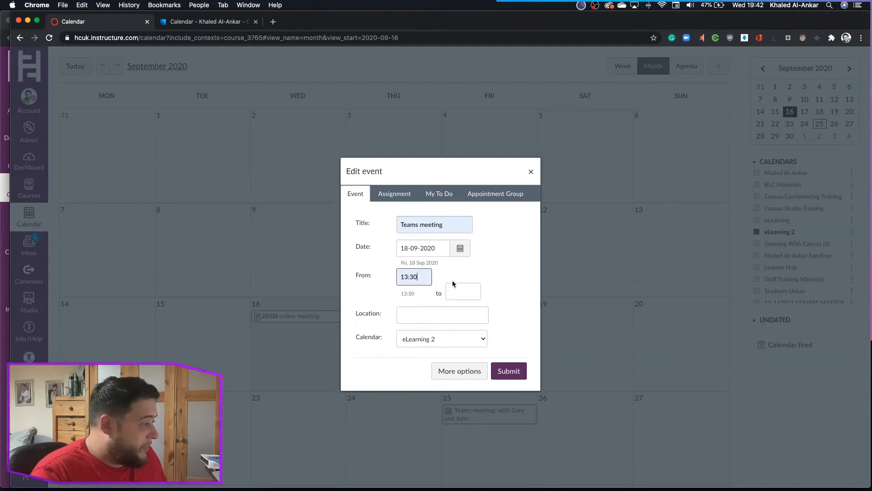
left_click(457, 291)
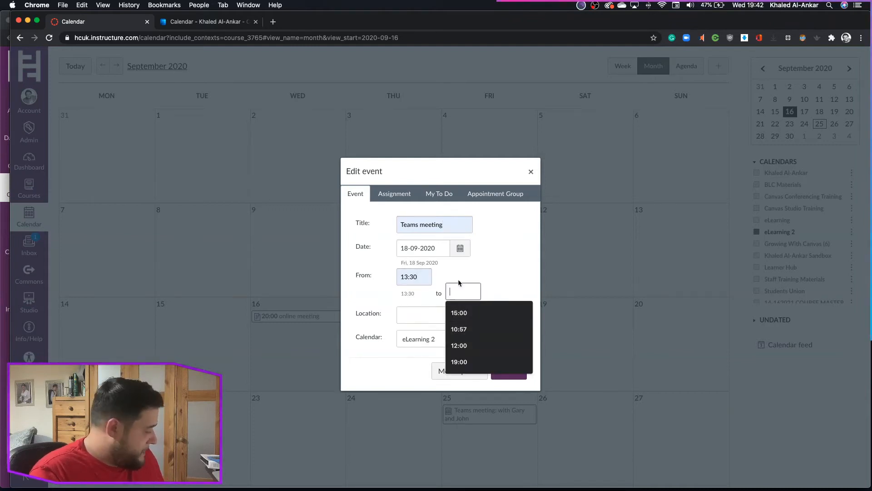
type("14")
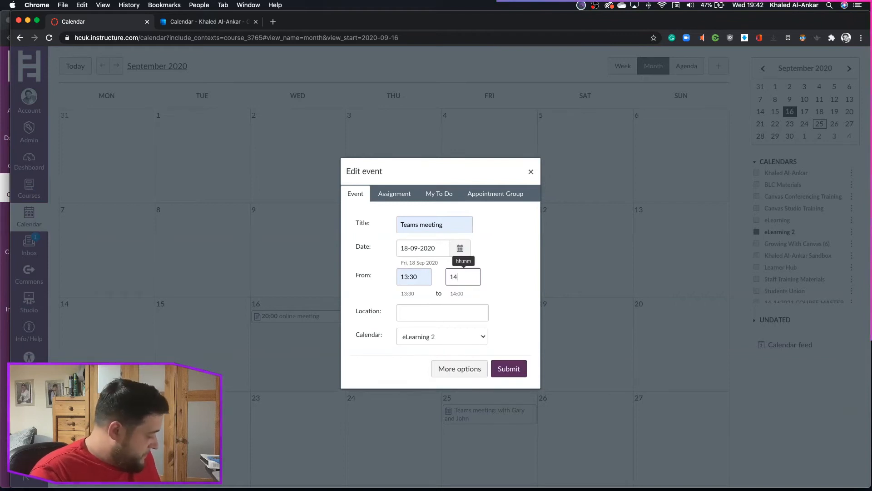
key("Return")
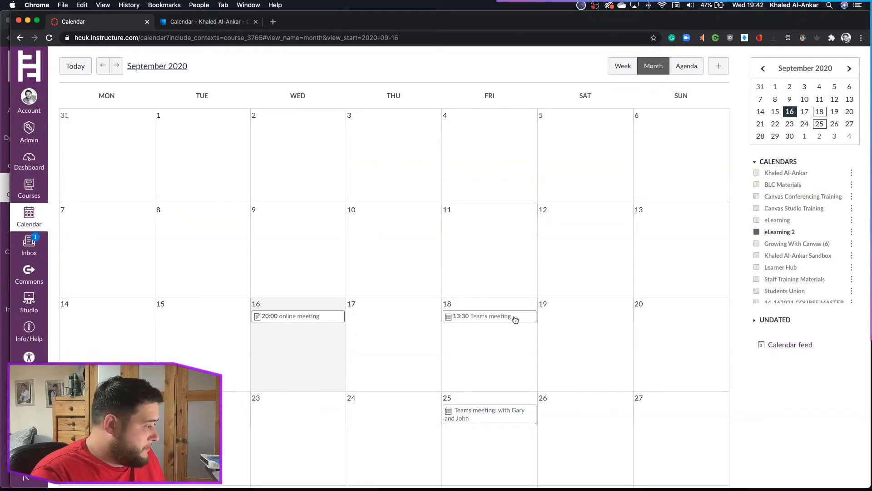
- Reopen the 18 September Teams meeting event for editing and set its end time to 14:30
left_click(515, 320)
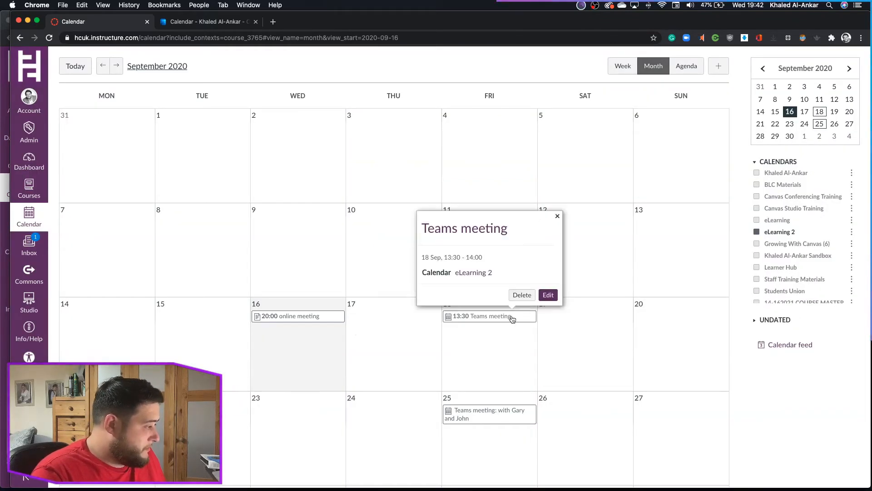
left_click(547, 295)
left_click(467, 268)
key("BackSpace")
key("BackSpace")
type("30")
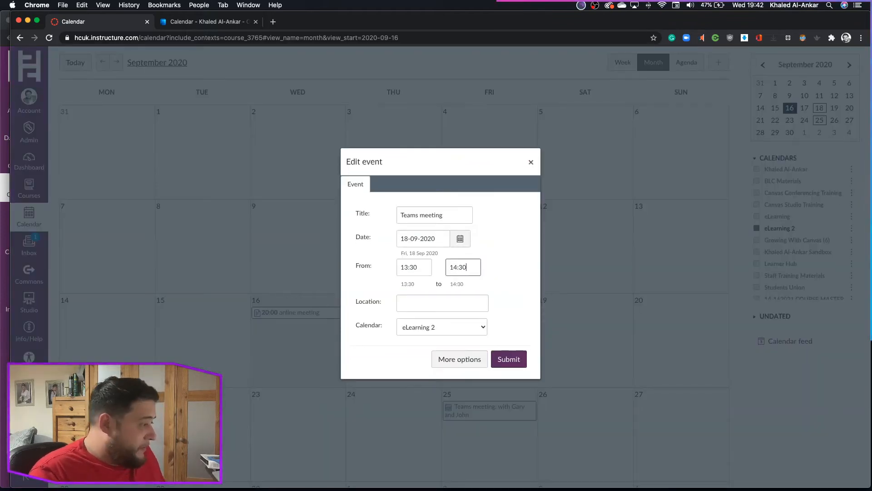
- Set the Teams meeting event's location to "Online Meeting"
left_click(445, 298)
type("Online")
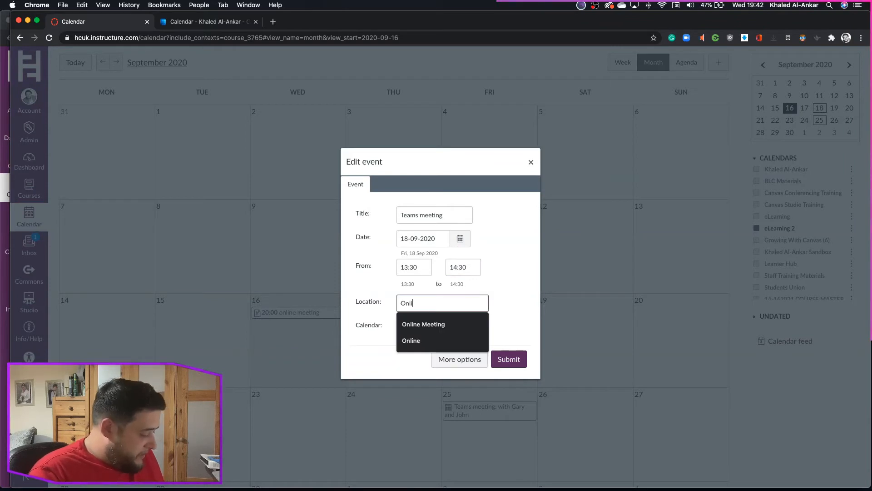
left_click(422, 329)
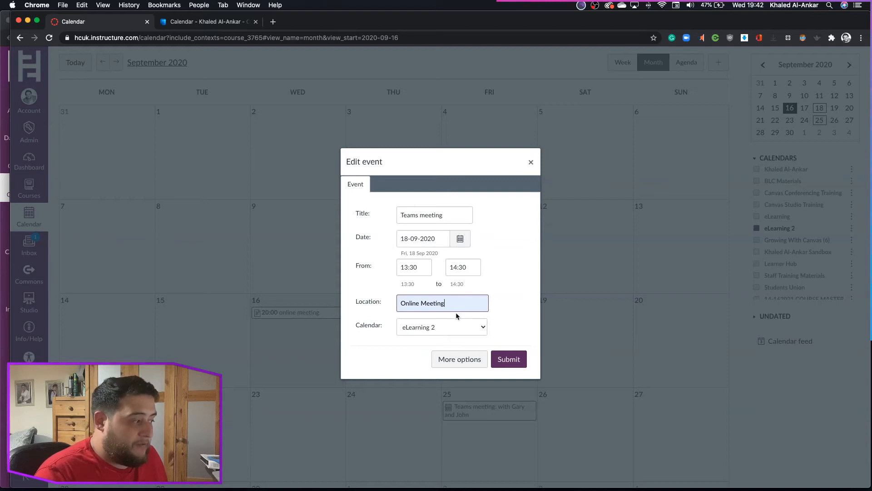
- Open the Teams meeting event's full editor and paste the copied invitation text into its description
left_click(452, 358)
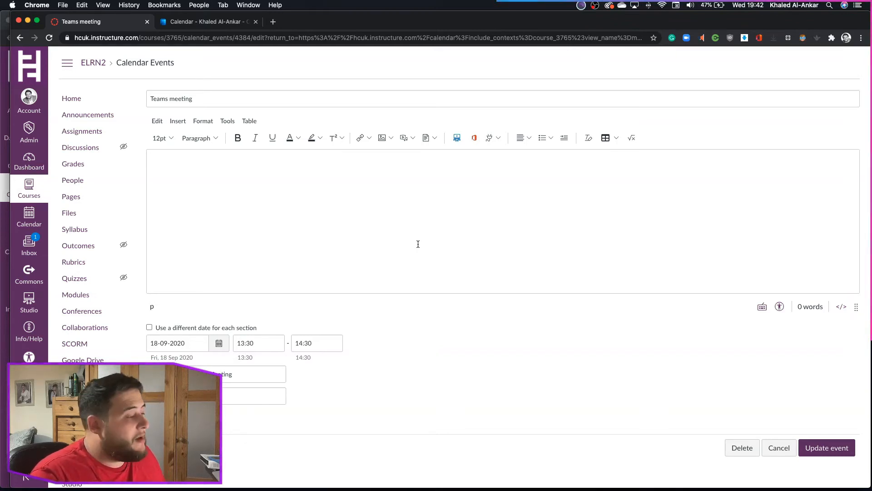
left_click(285, 191)
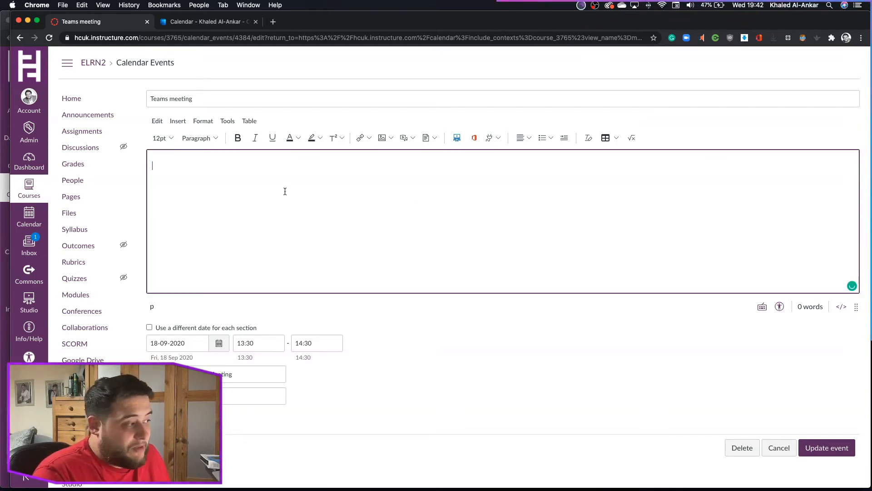
key("super+v")
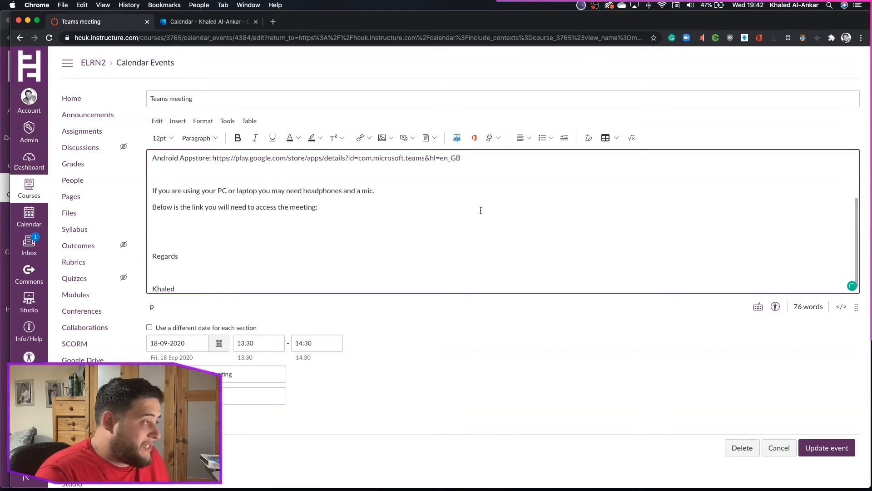
- Create a Microsoft Teams meeting titled "Elearning 3" and insert its join link below the meeting-link sentence in the event description
left_click(169, 221)
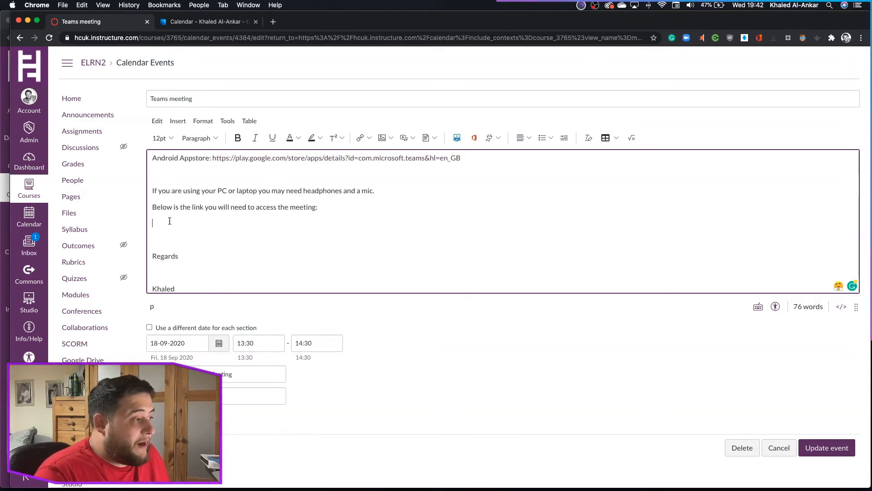
left_click(499, 139)
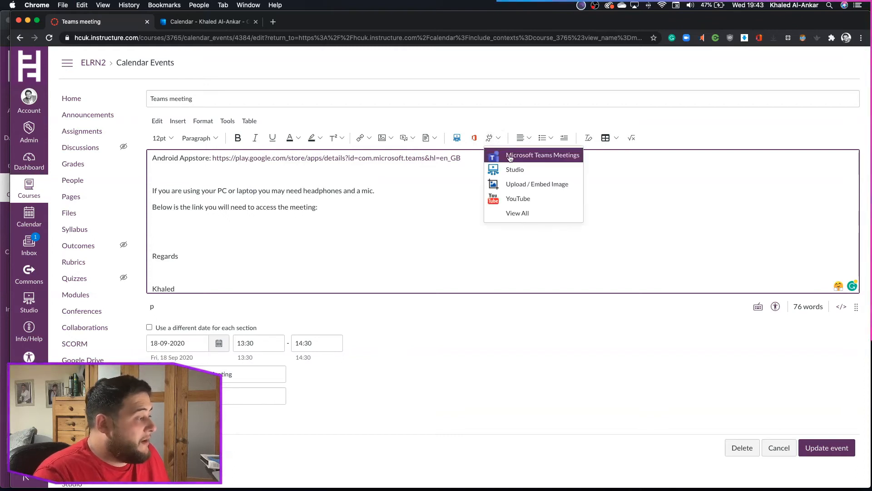
left_click(510, 155)
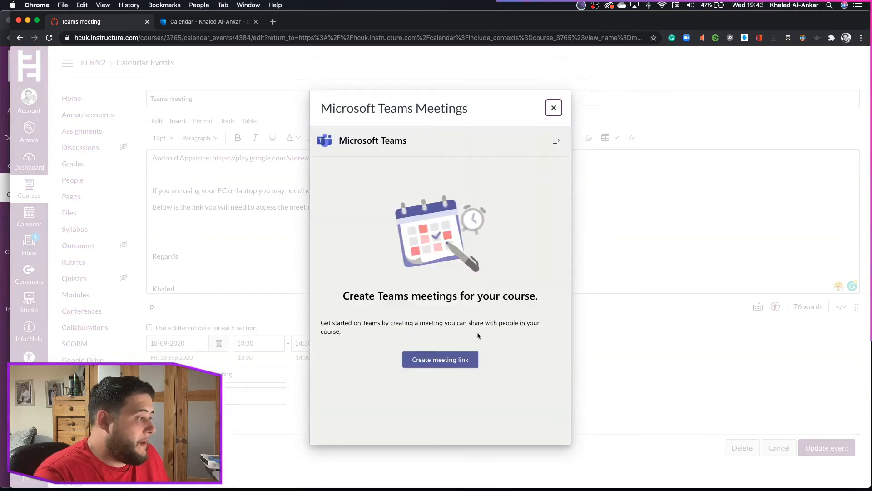
left_click(455, 362)
left_click(420, 174)
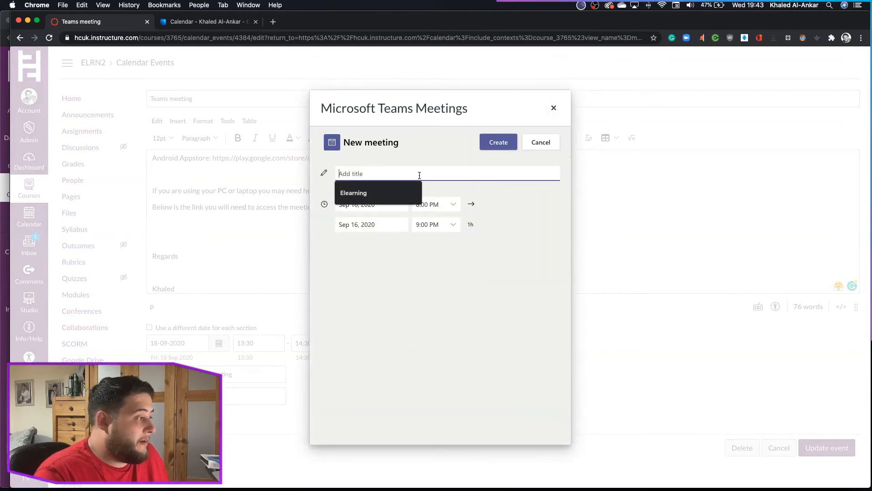
left_click(400, 192)
type("3")
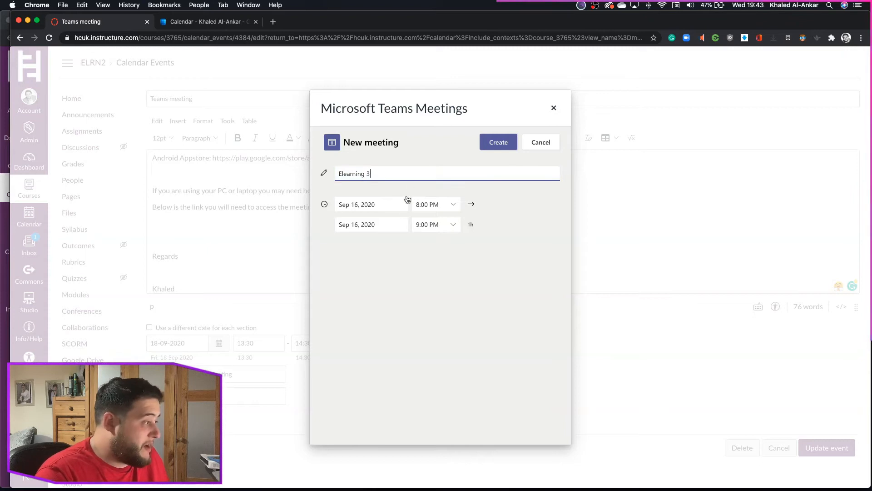
left_click(498, 143)
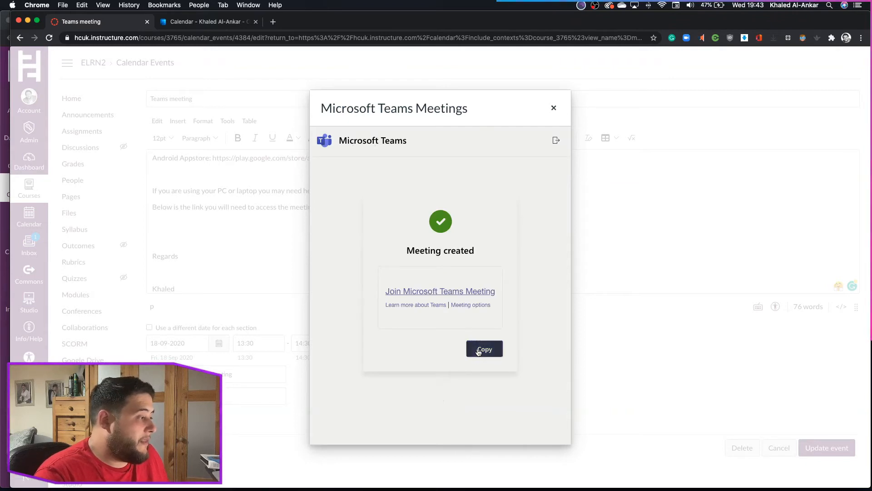
left_click(483, 349)
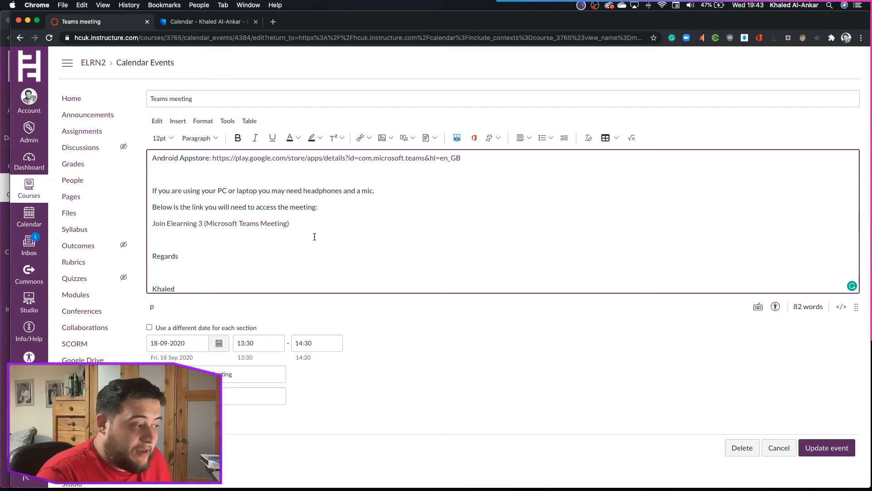
- Use different dates per section, assign only Group A 16 September 2020, and update the event without including the other sections
left_click(150, 328)
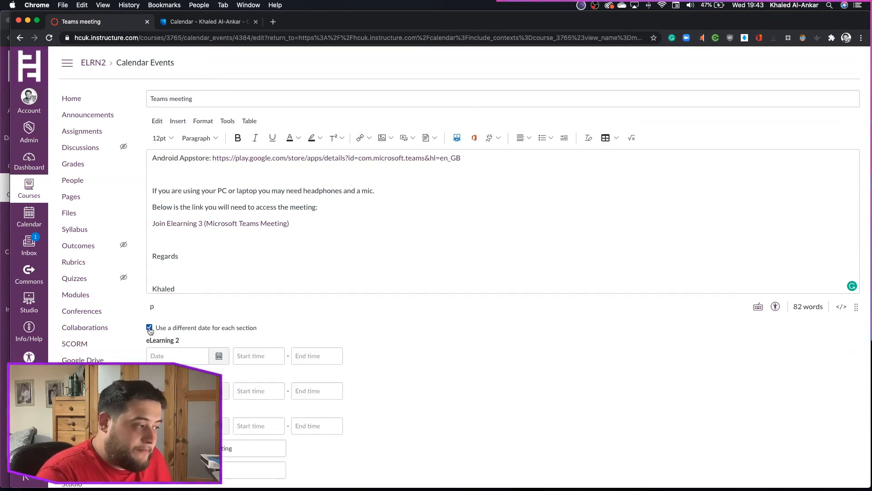
left_click(223, 395)
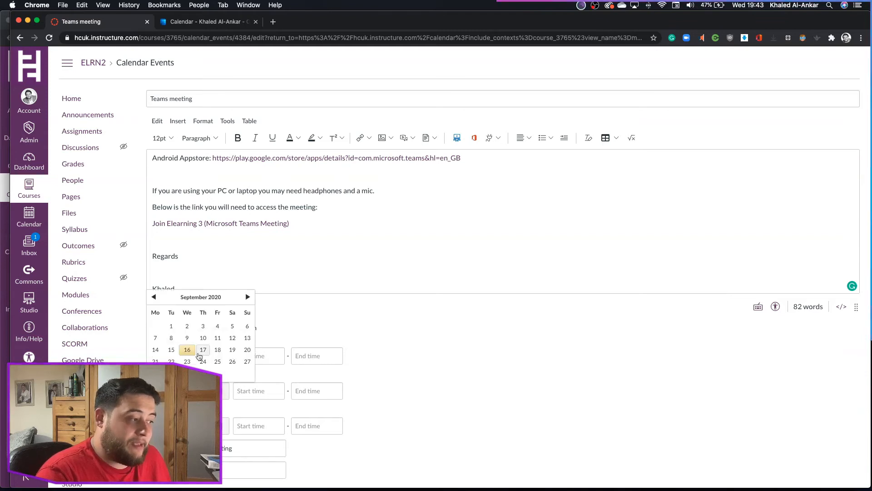
left_click(192, 351)
left_click(280, 393)
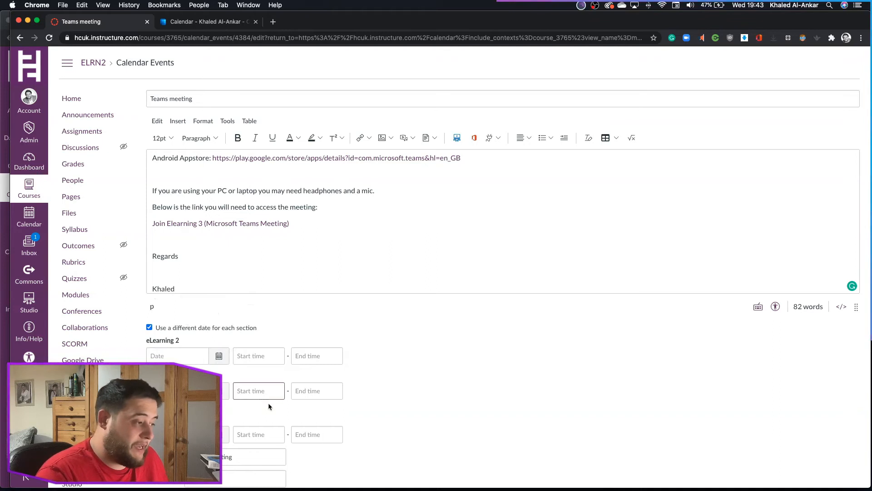
scroll(367, 399, "down", 3)
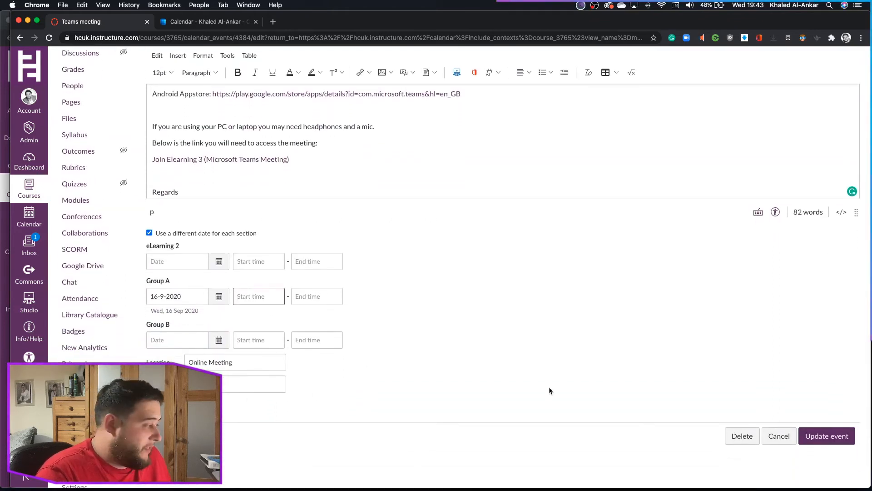
left_click(829, 438)
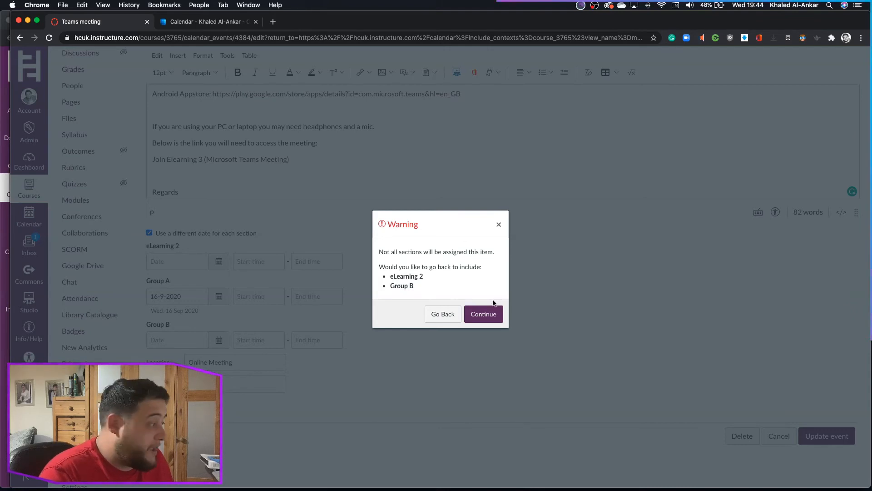
left_click(489, 314)
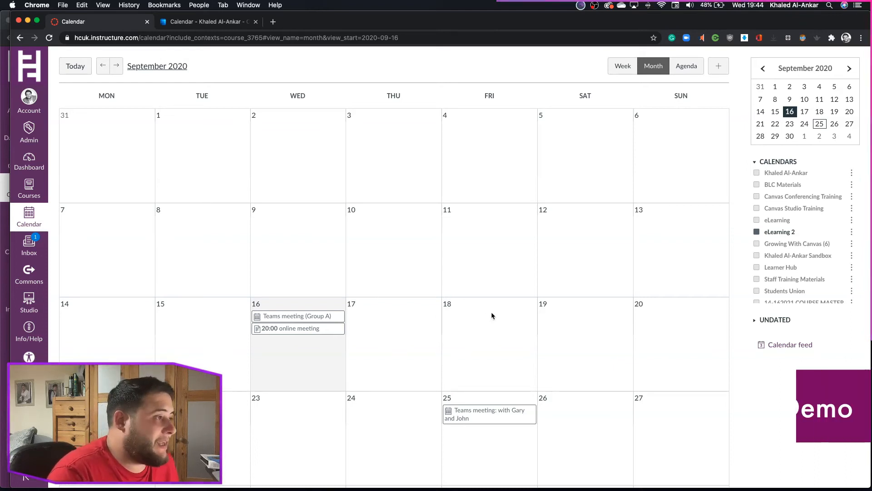
- Switch to the student's incognito window, refresh the calendar to check its September events, and close the 25 September event's details
left_click(5, 29)
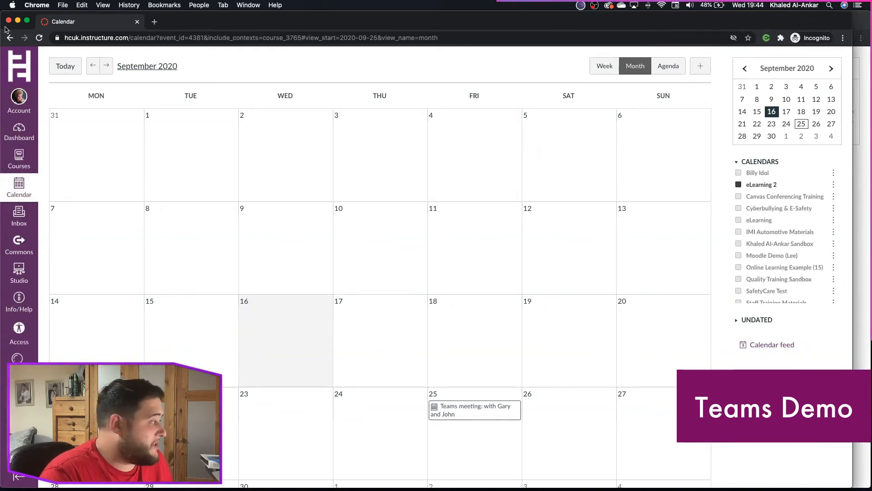
left_click(39, 38)
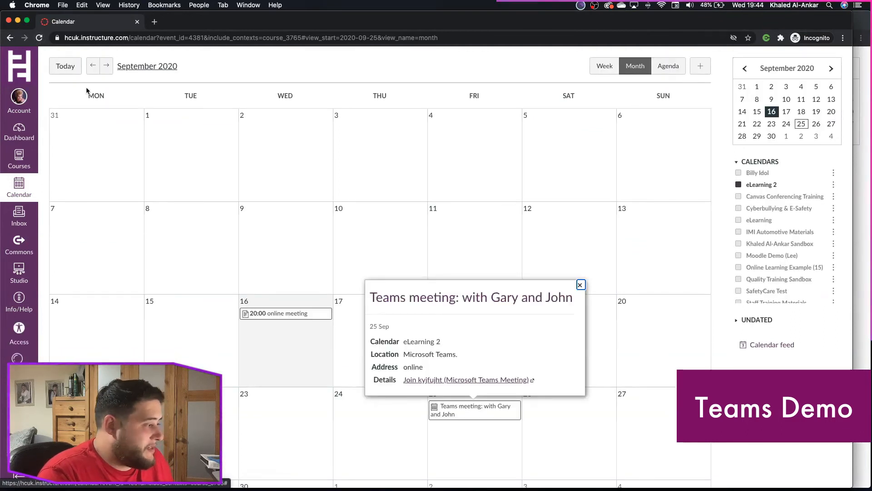
left_click(581, 285)
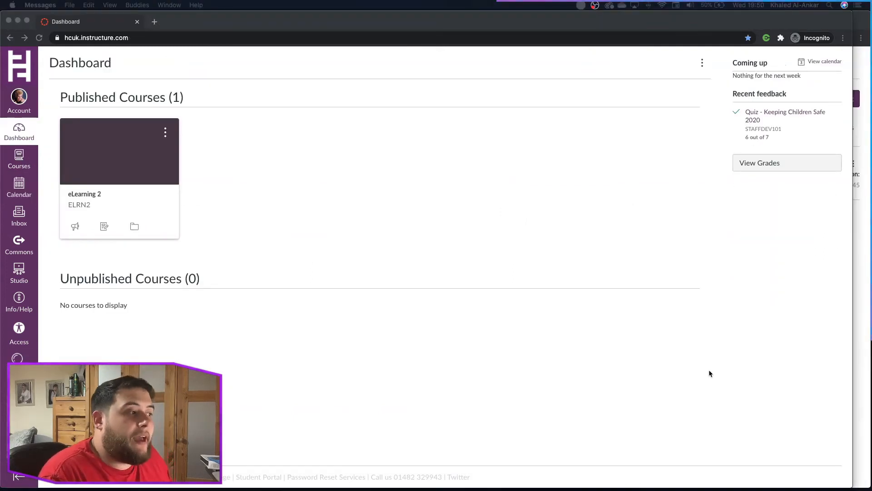
- As the student, open the eLearning 2 announcement "Teams Meeting Online" and follow its meeting link, continuing in the browser
left_click(82, 196)
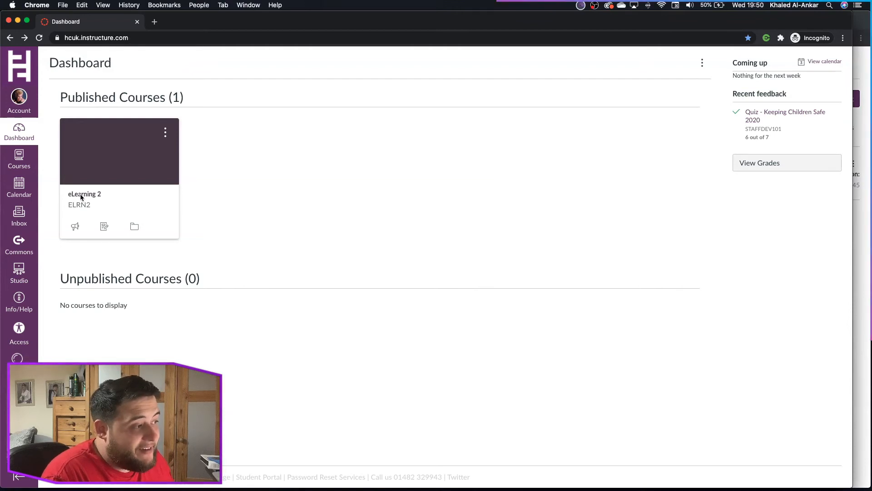
left_click(81, 196)
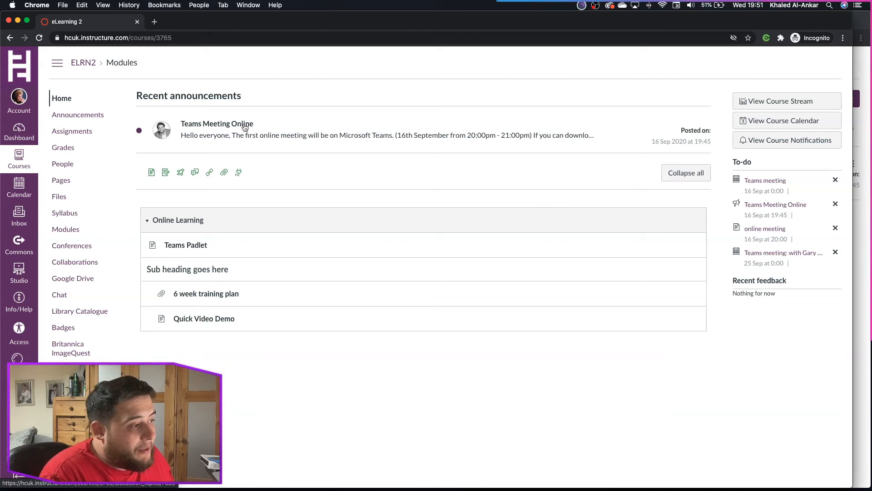
left_click(244, 126)
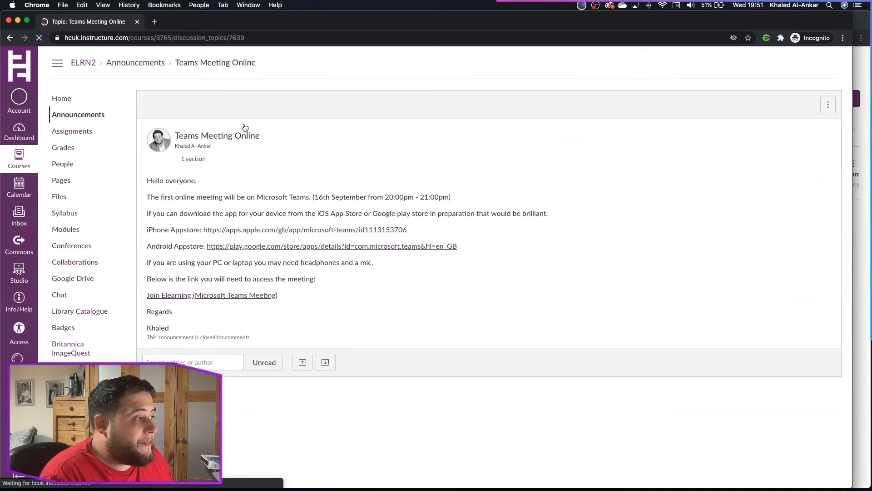
left_click(249, 296)
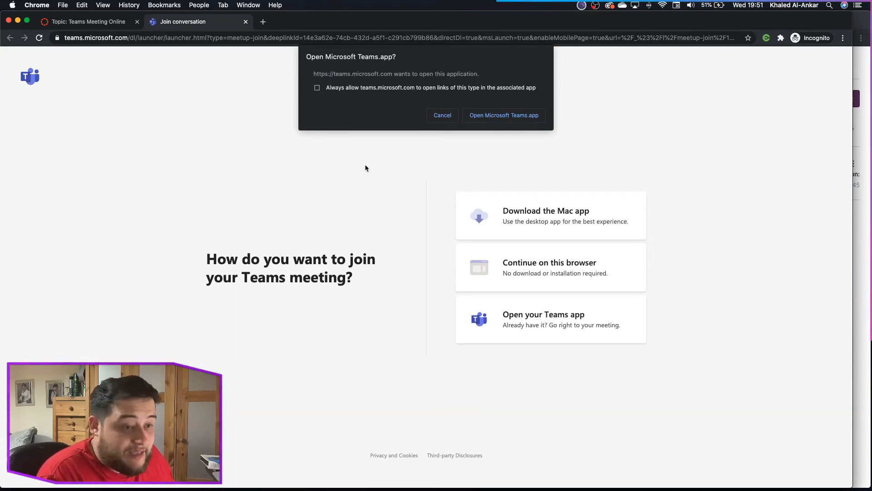
left_click(442, 115)
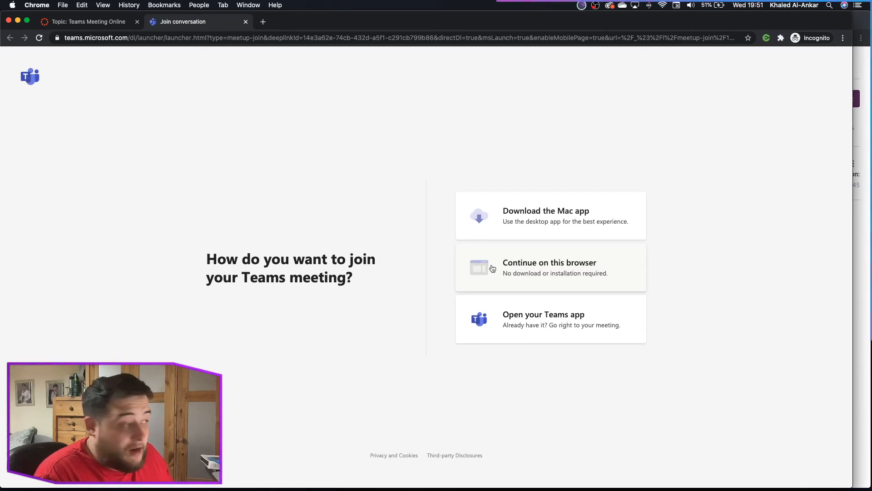
left_click(524, 264)
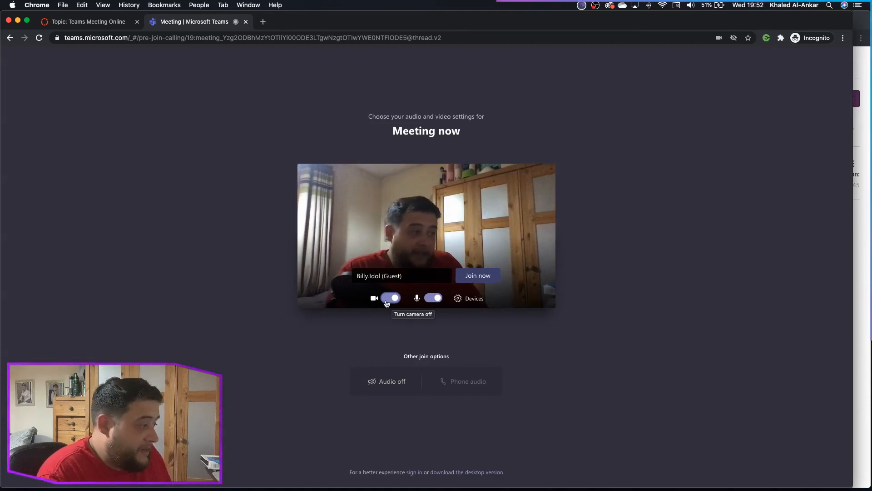
- Turn the camera and microphone off and back on, and join the meeting as the guest student
left_click(392, 298)
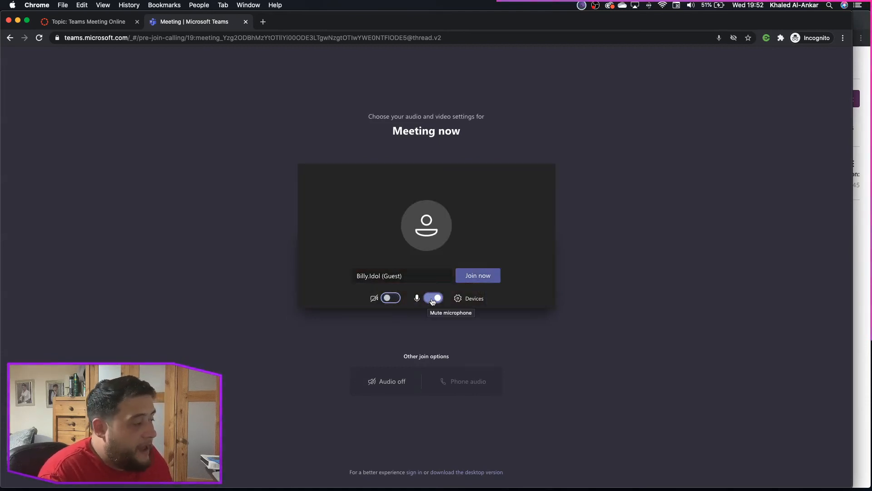
left_click(432, 299)
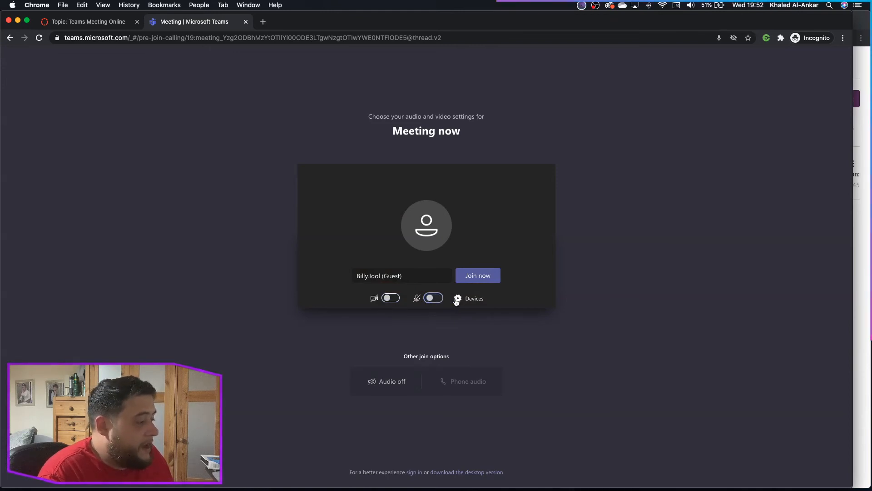
left_click(391, 298)
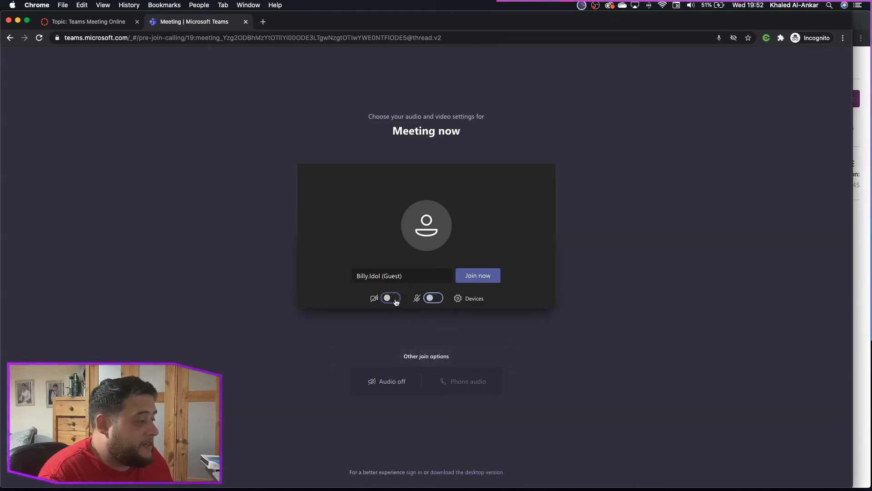
left_click(431, 299)
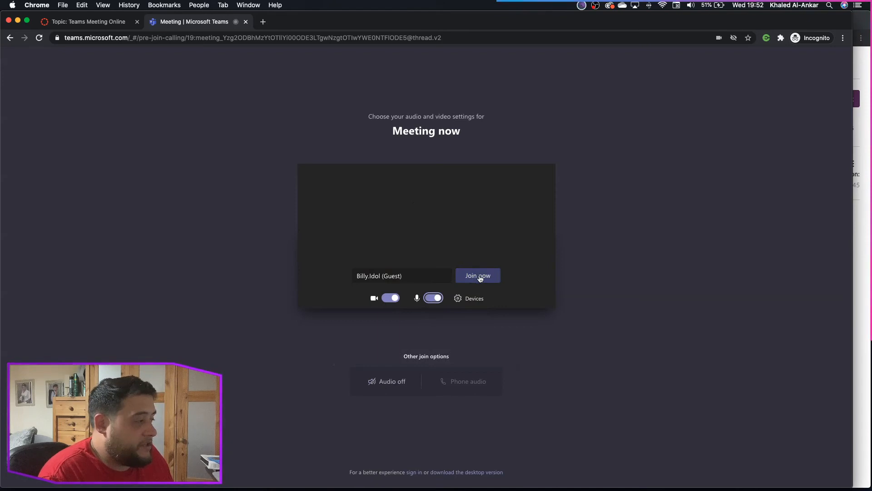
left_click(479, 276)
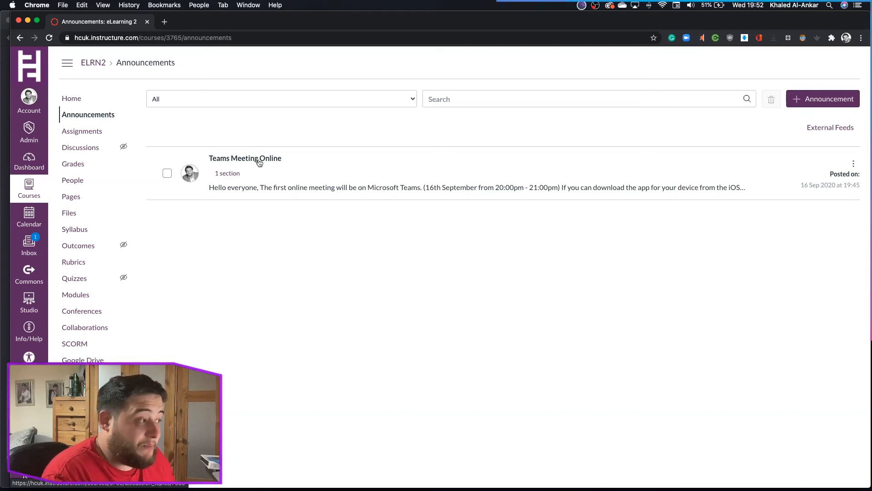
- As the teacher, open the "Teams Meeting Online" announcement's meeting link in the Microsoft Teams app and join with the microphone muted
left_click(258, 159)
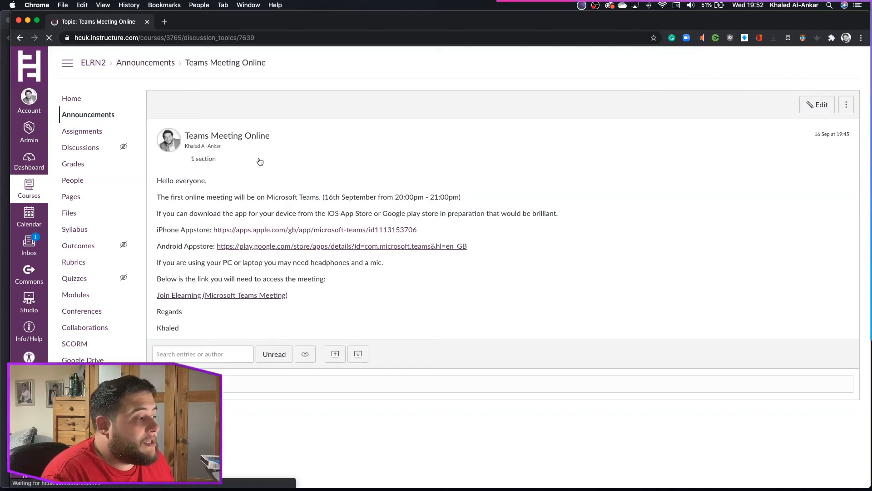
left_click(198, 297)
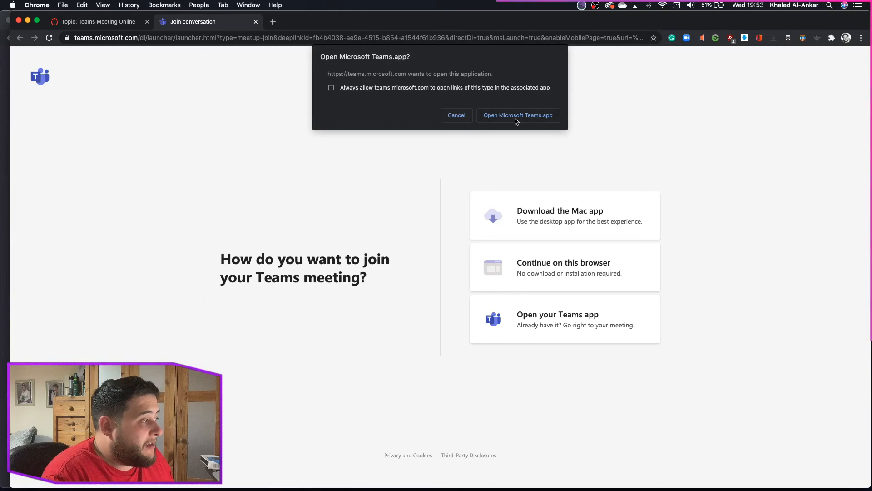
left_click(518, 116)
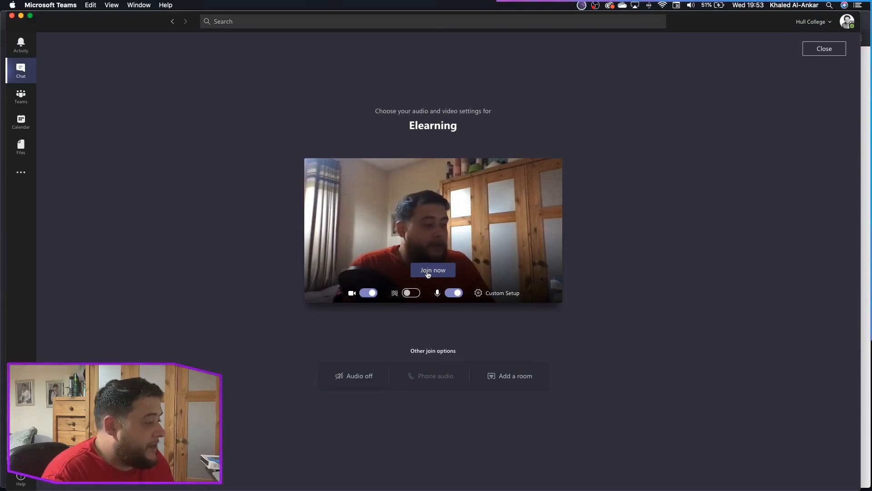
left_click(452, 293)
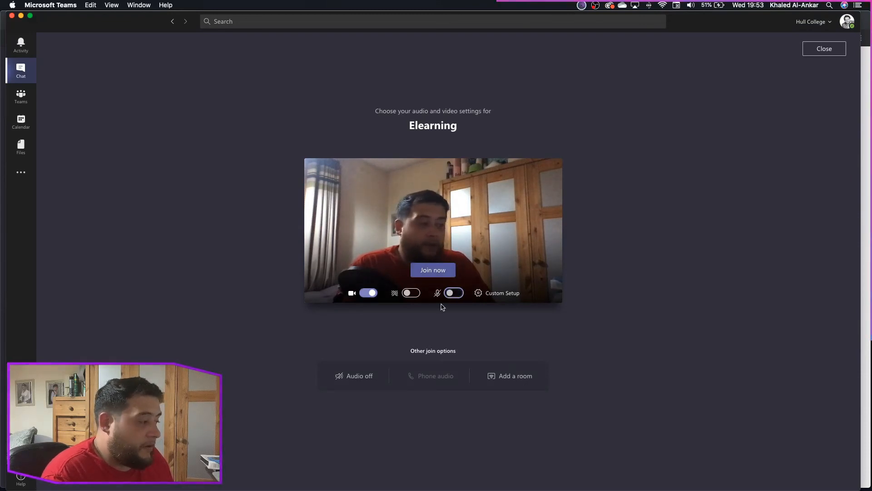
left_click(433, 272)
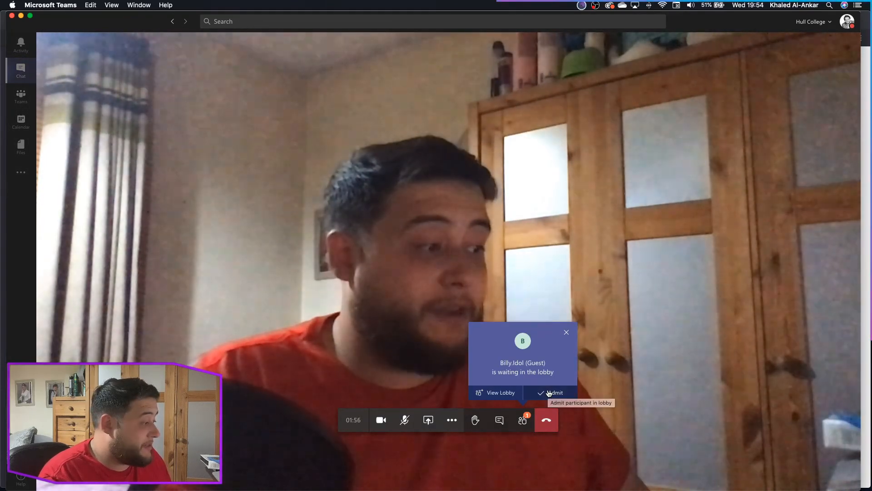
- Admit the waiting guest student from the lobby, check the student's meeting window, and return to the teacher's Teams meeting
left_click(548, 392)
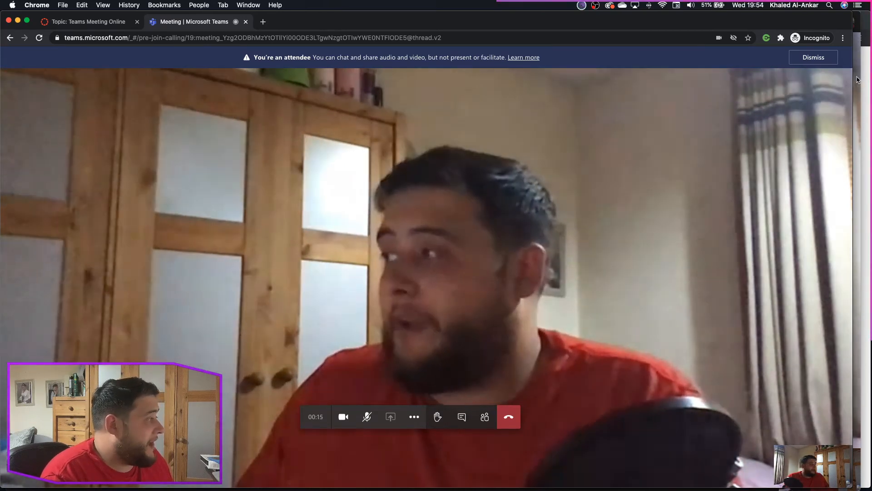
left_click(857, 79)
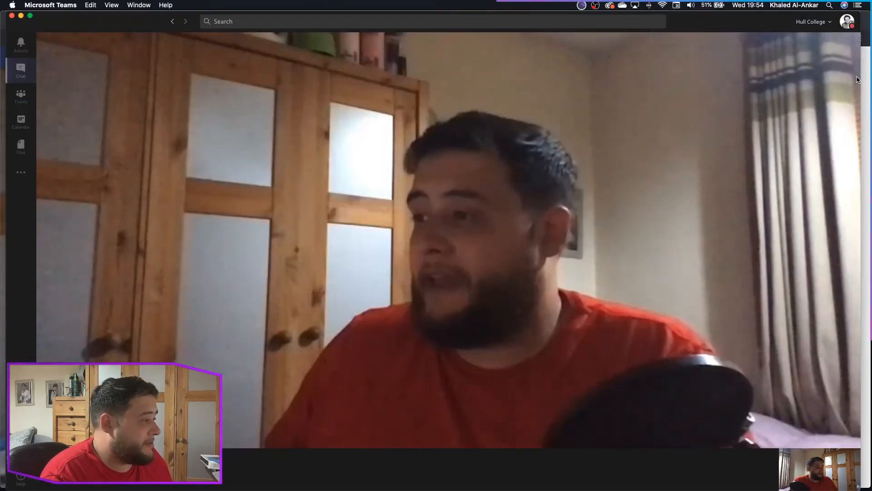
mouse_move(702, 324)
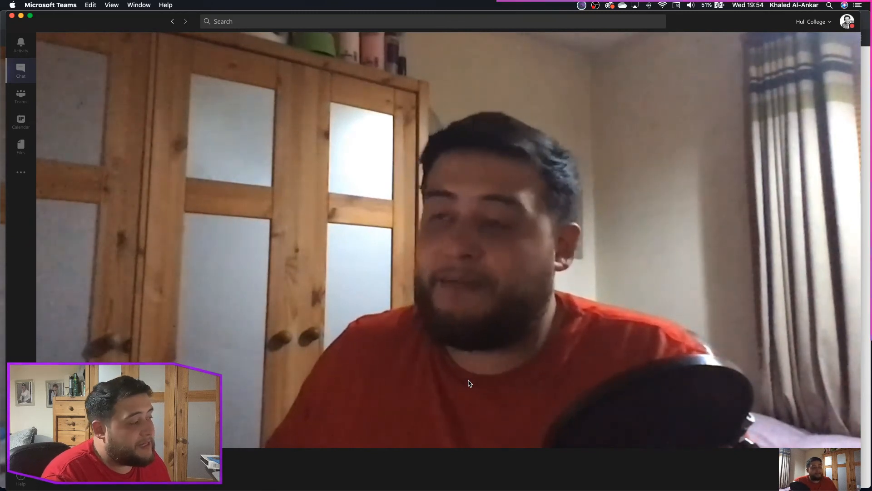
mouse_move(471, 404)
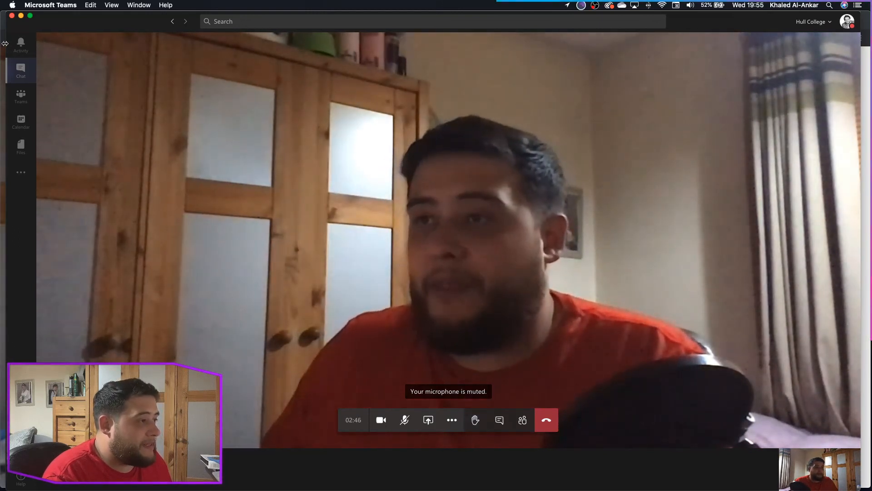
- Switch to the student's browser meeting, raise the student's hand, and show the meeting chat and participants list
left_click(2, 44)
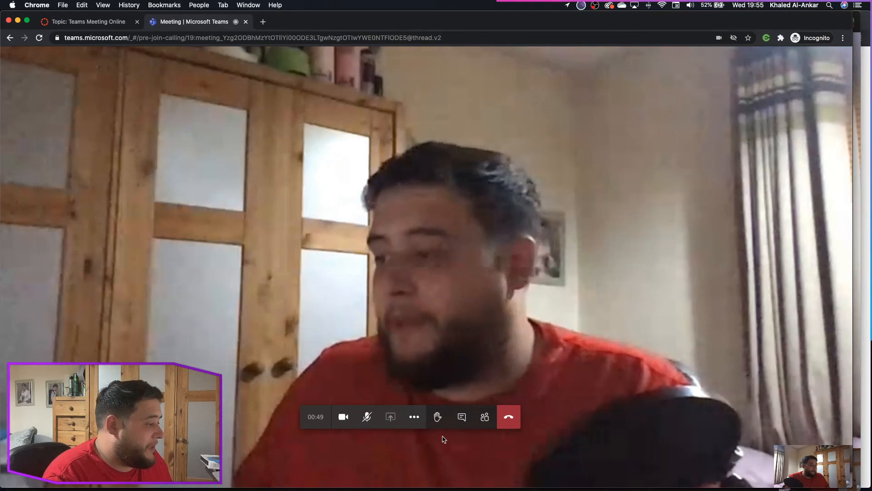
left_click(438, 417)
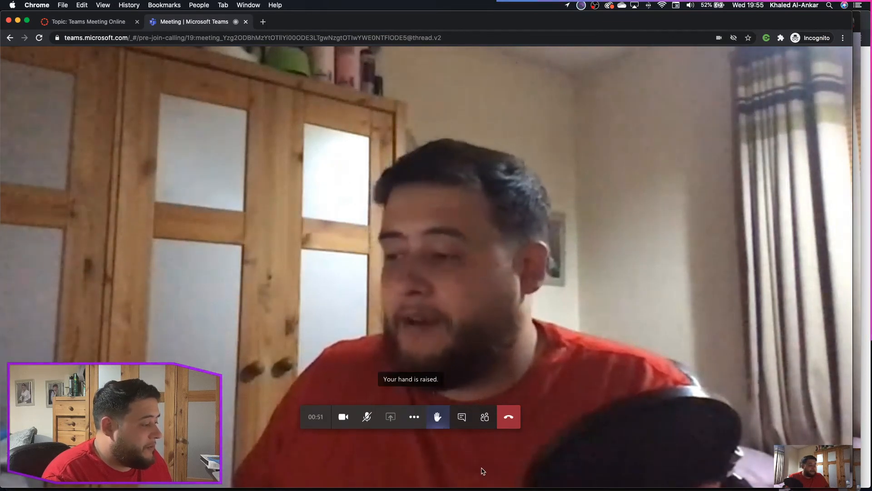
left_click(464, 419)
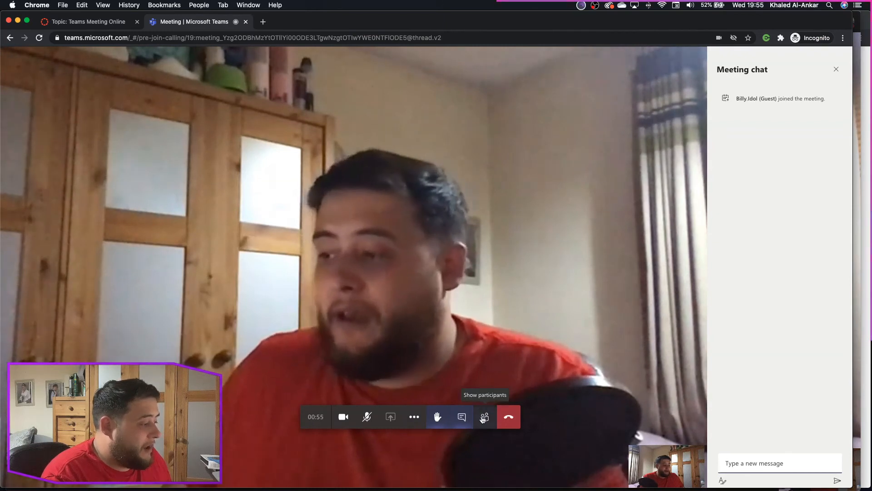
left_click(484, 421)
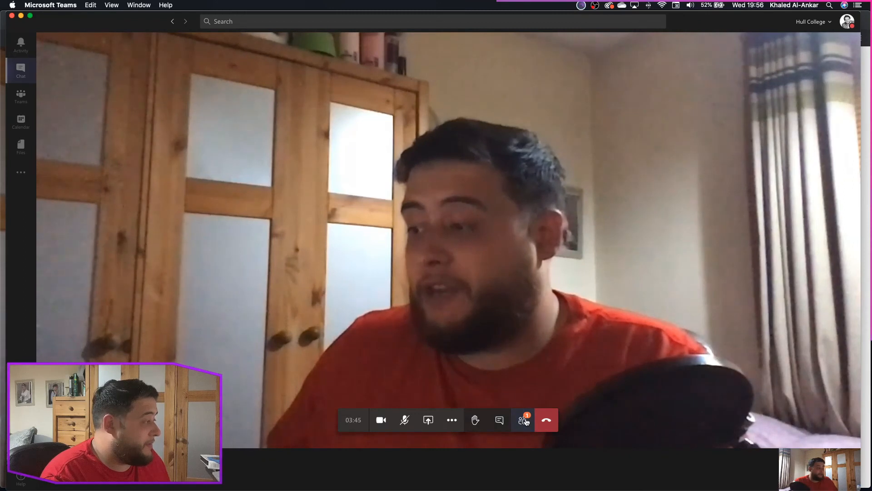
- As the teacher, show the meeting participants and lower the guest student's raised hand
left_click(525, 420)
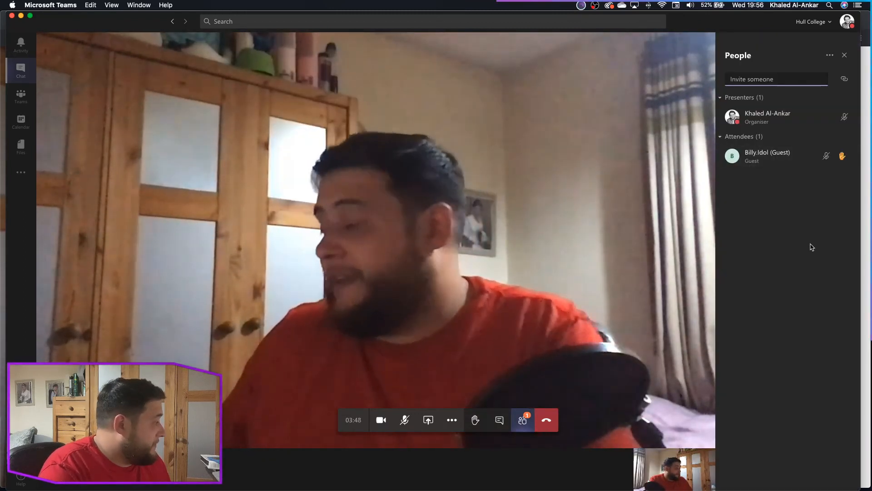
left_click(842, 156)
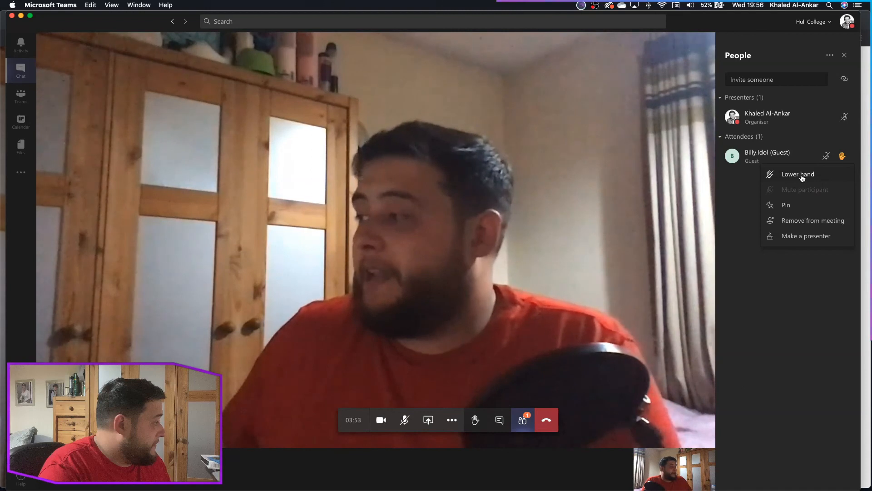
left_click(798, 174)
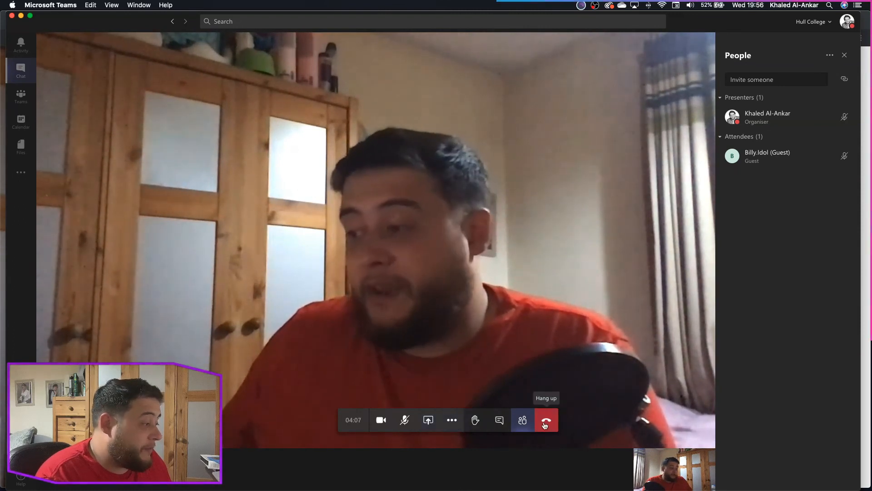
- View the teacher's additional meeting actions, and open the permission management page for the meeting's participants
left_click(456, 424)
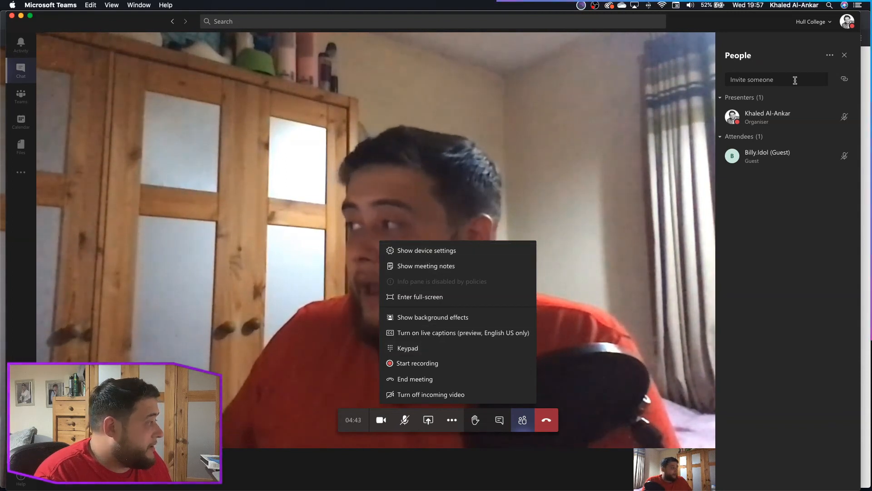
left_click(831, 56)
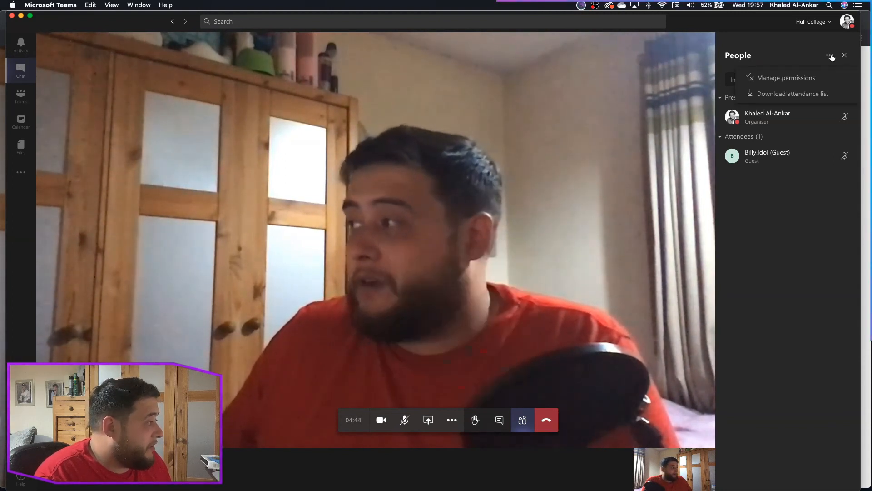
left_click(769, 80)
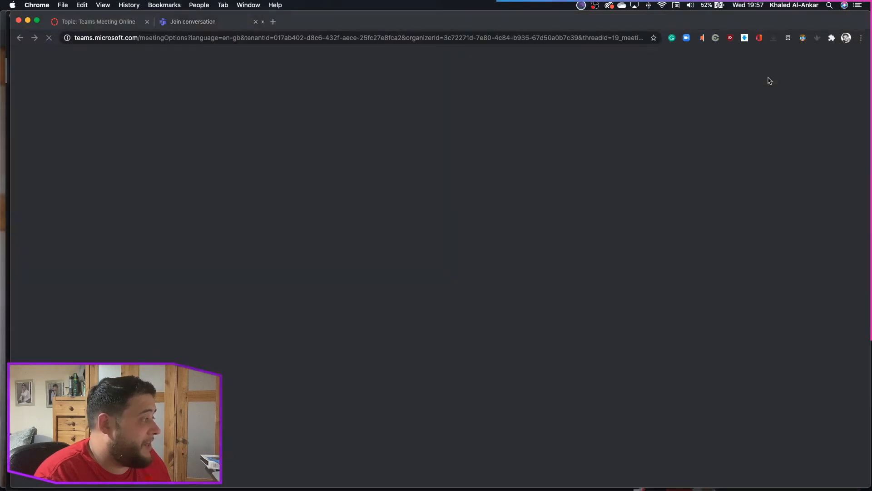